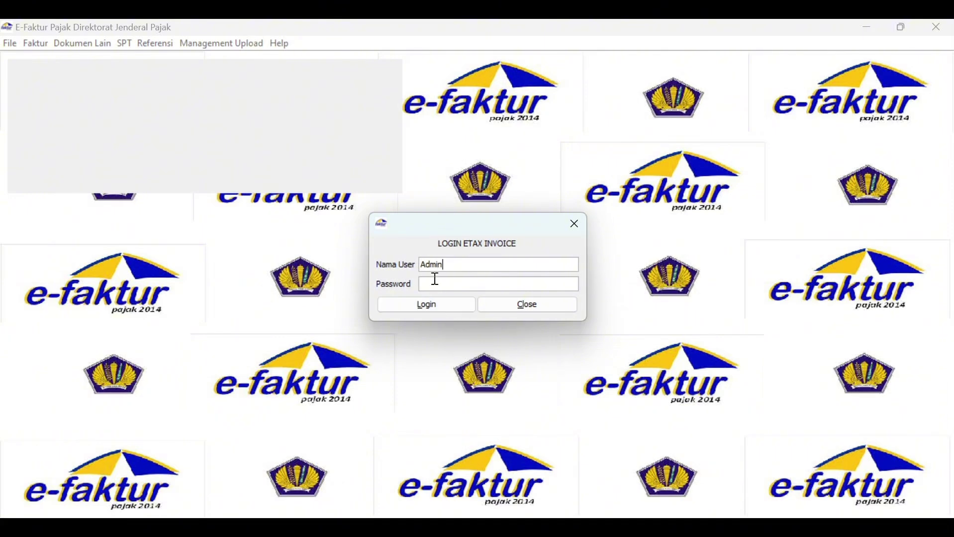
Log in to e-Faktur Pajak as the administrator with the account password.
type("123")
left_click(427, 306)
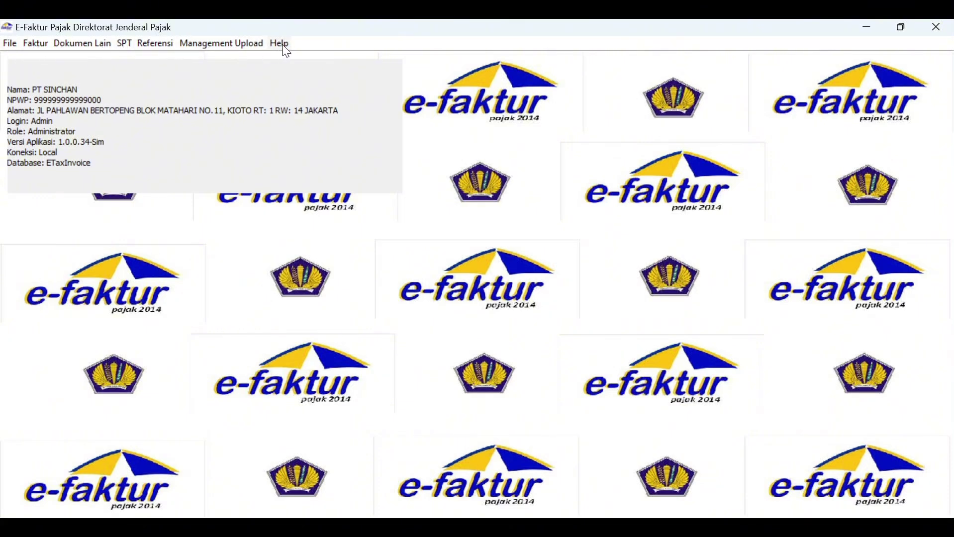
Open the Referensi Nomor Faktur list, then close the new number range form without saving.
left_click(158, 47)
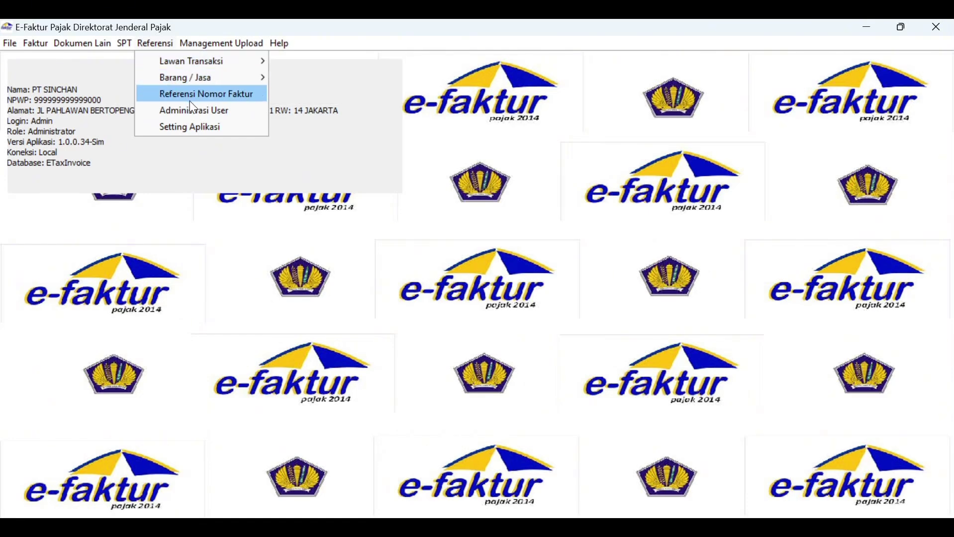
left_click(205, 97)
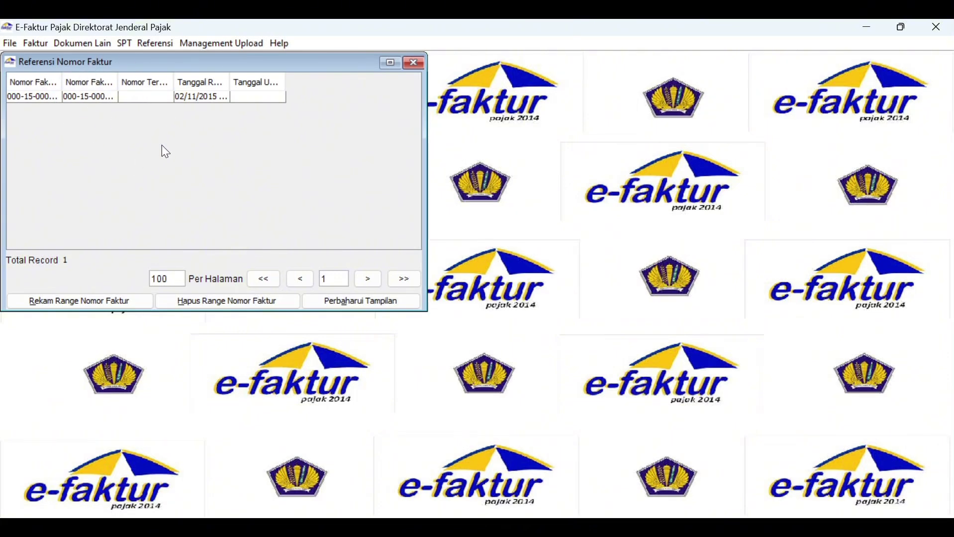
left_click(117, 304)
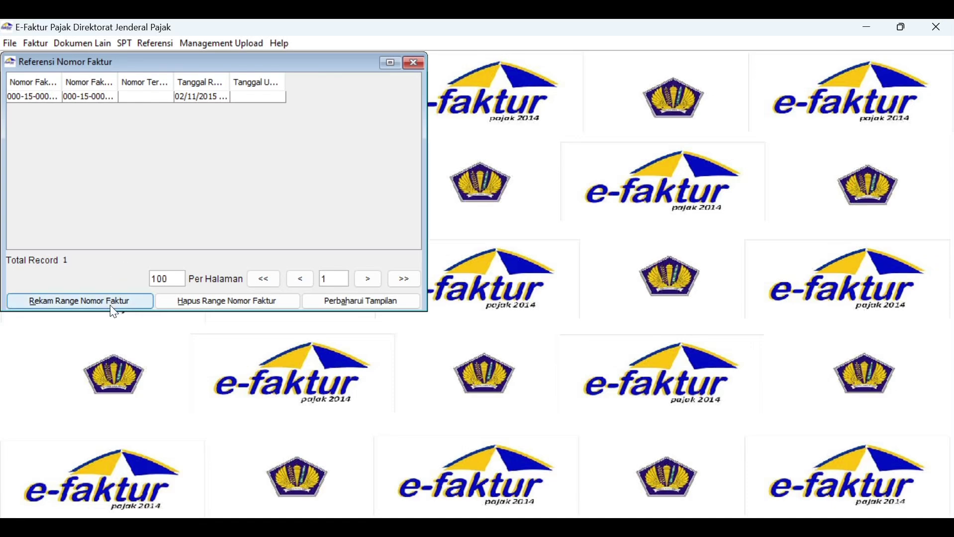
left_click(114, 308)
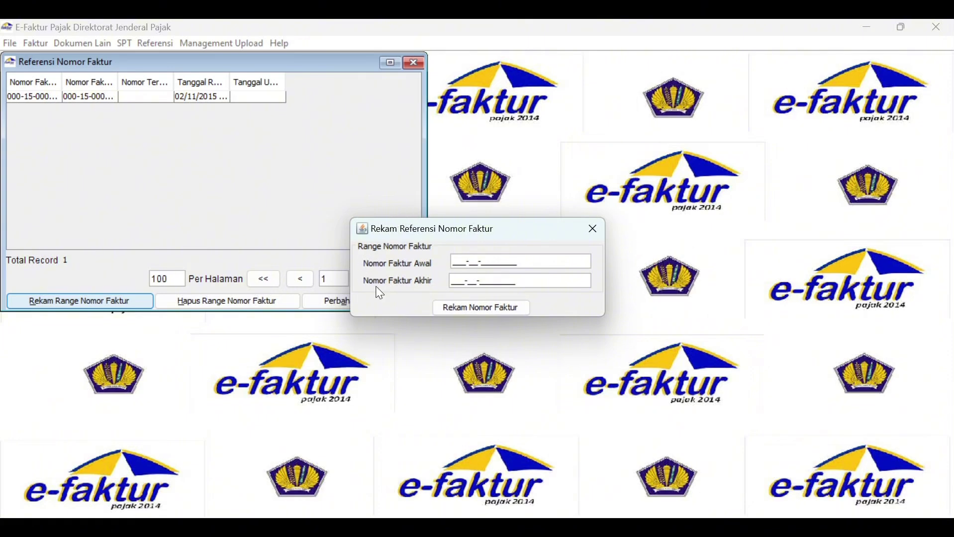
left_click(594, 230)
left_click(127, 44)
Add goods item 'ST.TC 400 White Nilon 10 G-A-S (RJ)' at 144.000, excluding PPN.
mouse_move(155, 43)
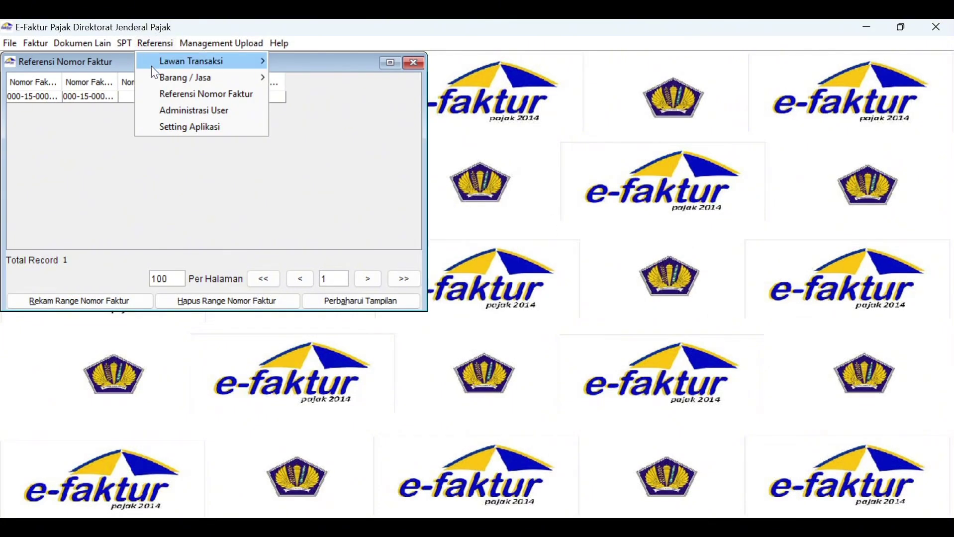
mouse_move(155, 82)
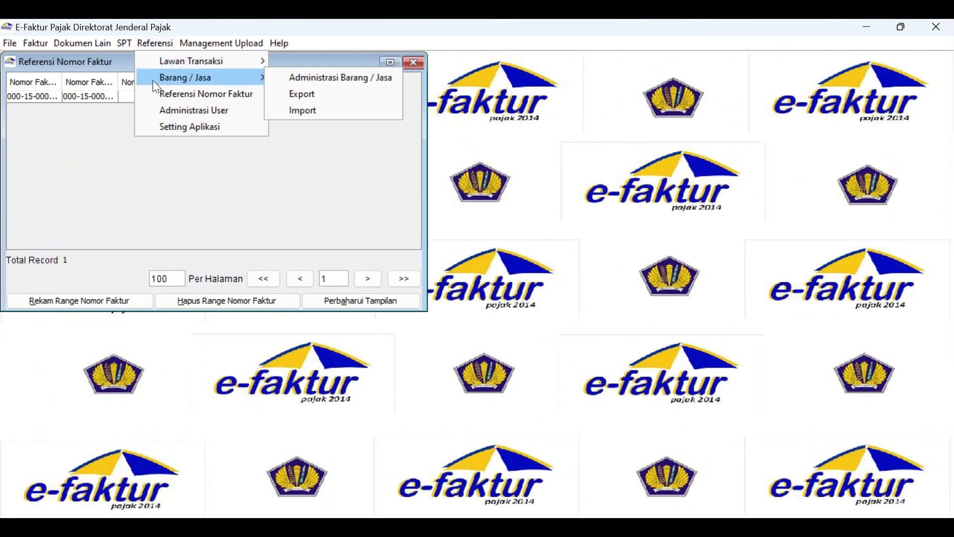
left_click(297, 79)
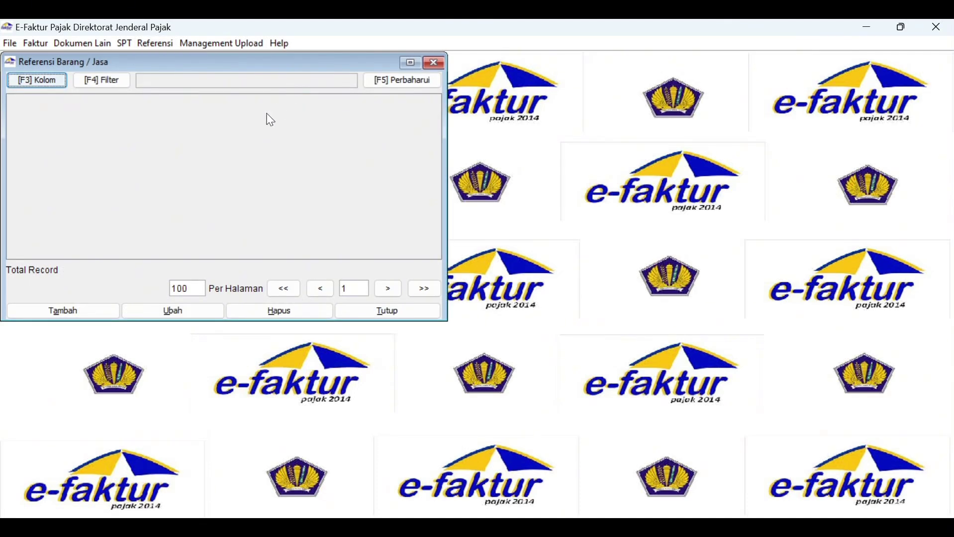
left_click(86, 313)
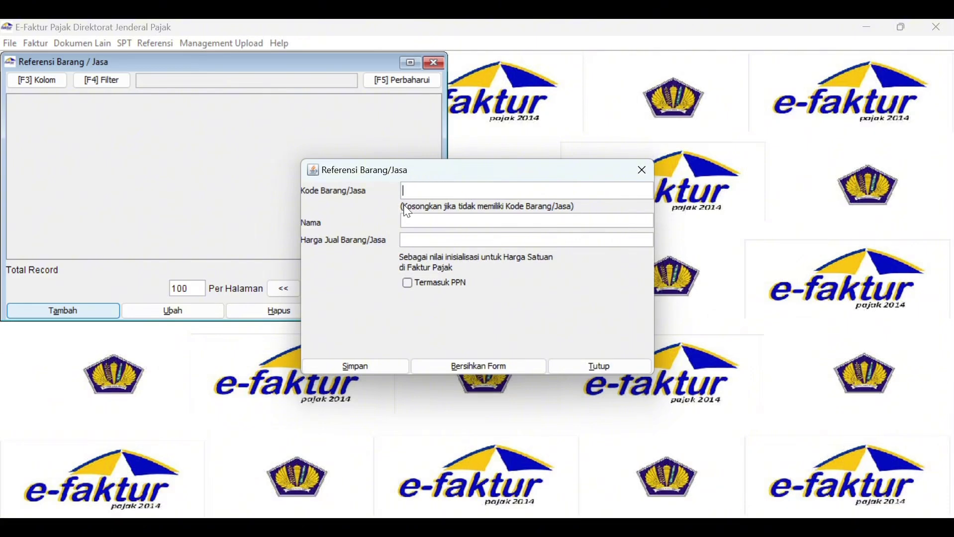
left_click(419, 222)
type("ST.TC 400 White Nilon 10 G-A-S (RJ)")
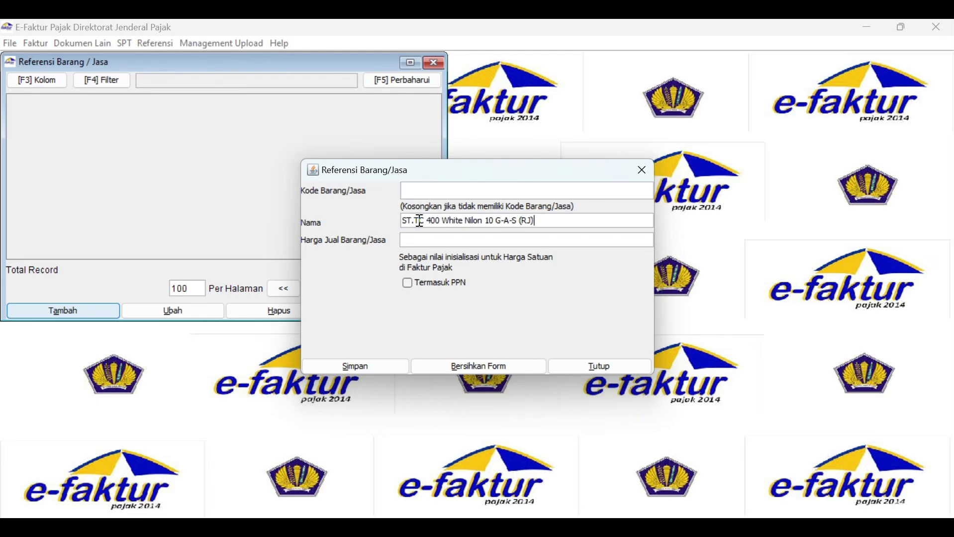
left_click(433, 240)
type("144000")
left_click(407, 283)
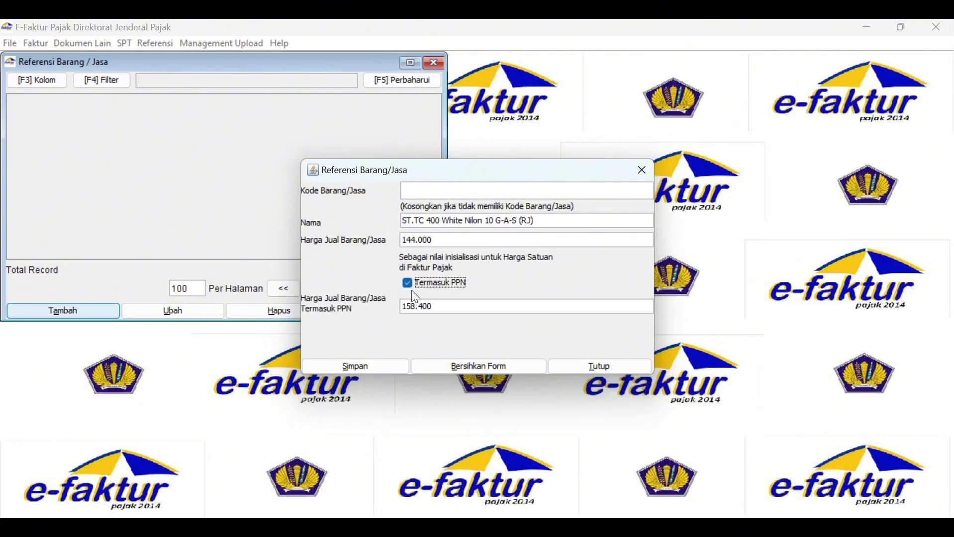
left_click(409, 285)
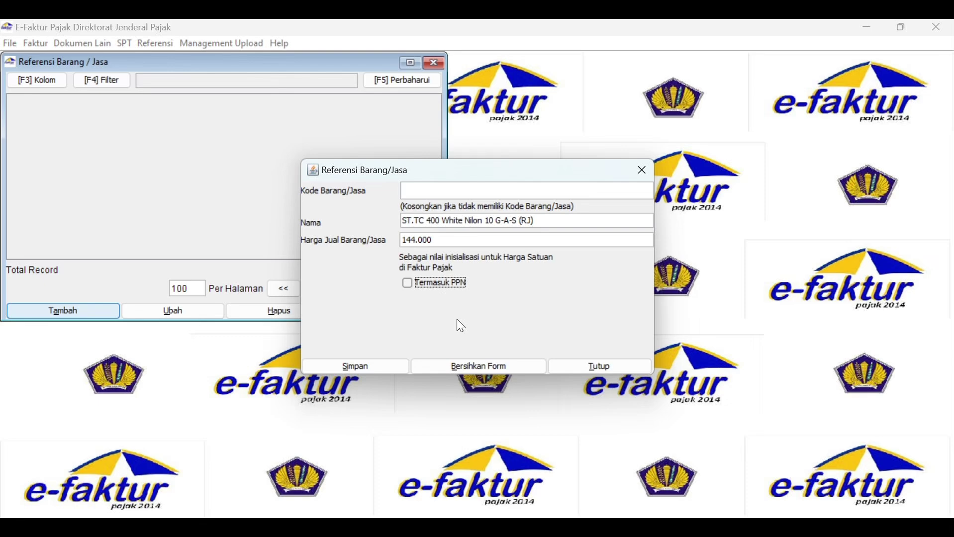
left_click(379, 368)
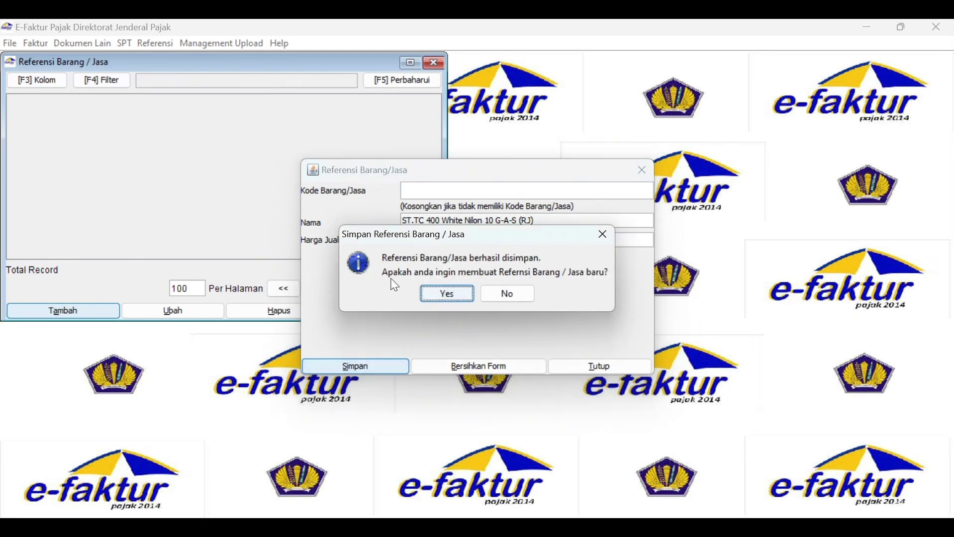
Add 'ST.TC-600 White 7G B-M (RJ)' as the second goods item with its price.
left_click(451, 296)
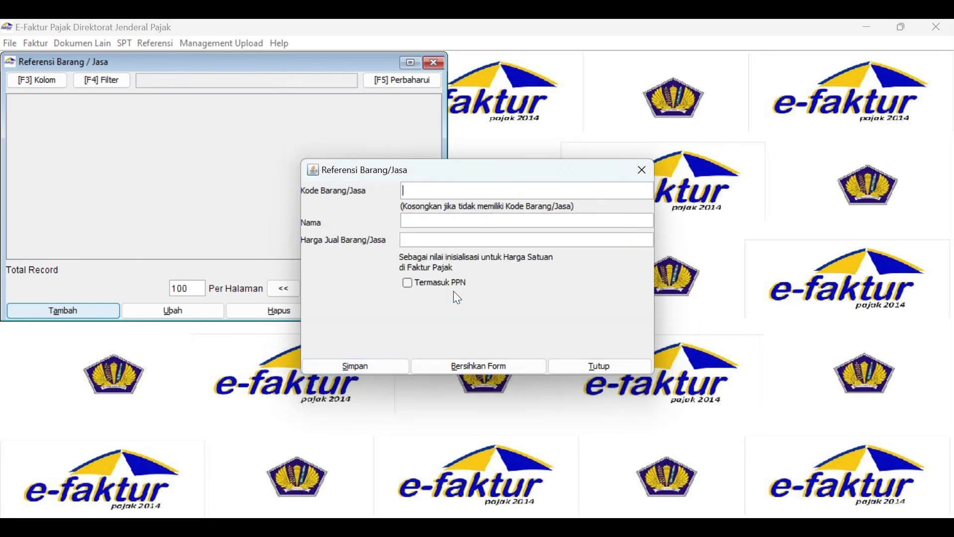
type("ST.TC-600 White 7G B-M (RJ)")
key("Tab")
type("170000")
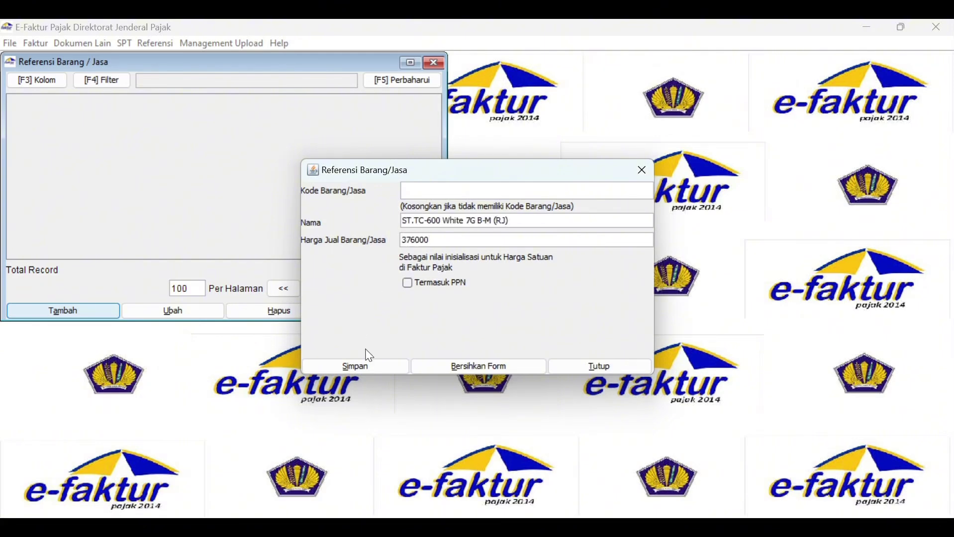
left_click(365, 367)
Add 'ST.TC-500 White 7G B-M (RJ)' priced 156.000 as the third goods item.
type("ST.TC-500 White")
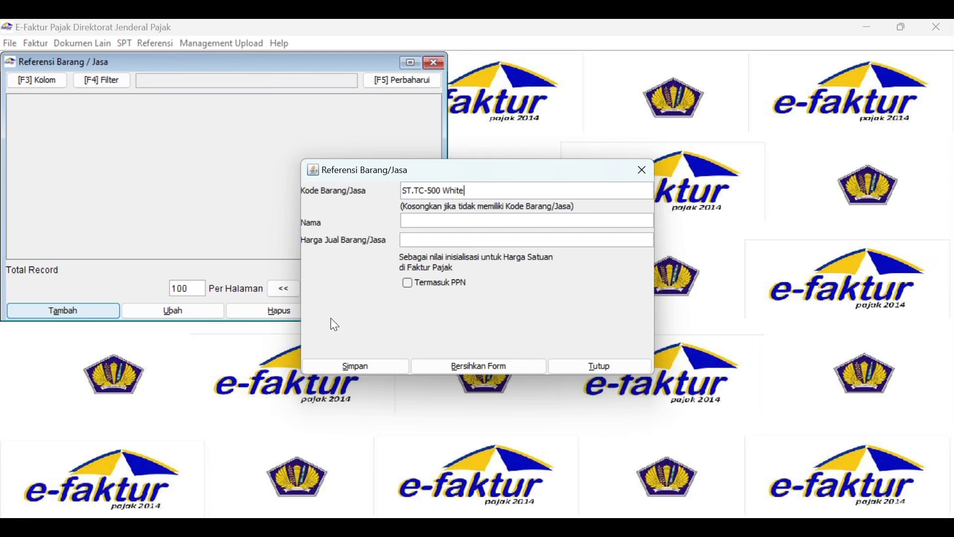
type(" 7G B-M (RJ)")
key("ctrl+a")
key("ctrl+c")
key("Tab")
key("ctrl+v")
left_click(528, 193)
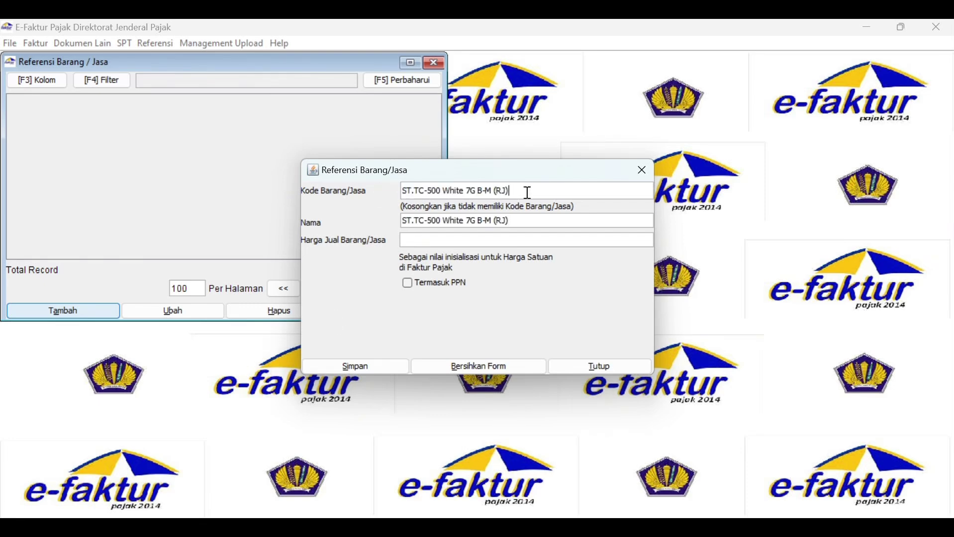
key("ctrl+a")
key("BackSpace")
left_click(424, 240)
type("156000")
left_click(356, 366)
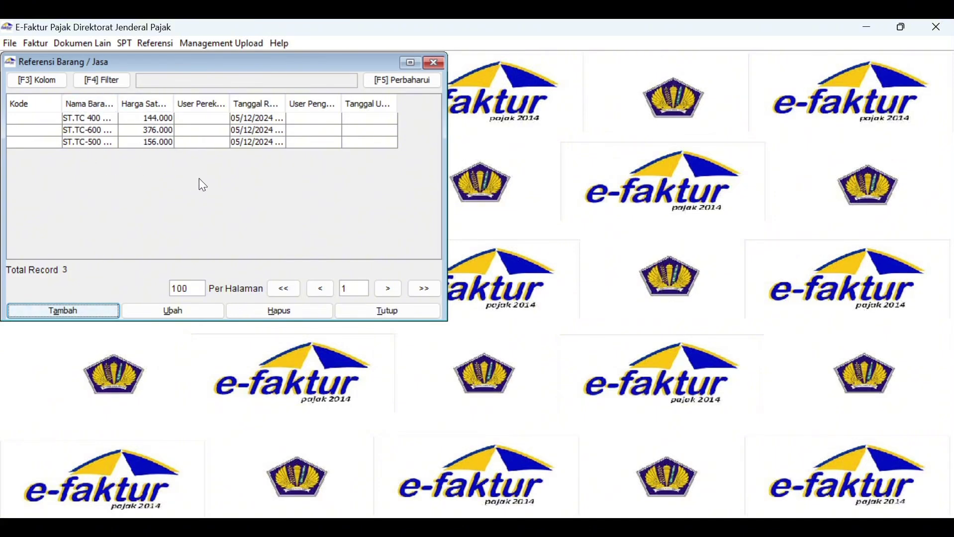
Open the Pajak Keluaran invoice administration list and start a new invoice.
left_click(37, 43)
mouse_move(53, 61)
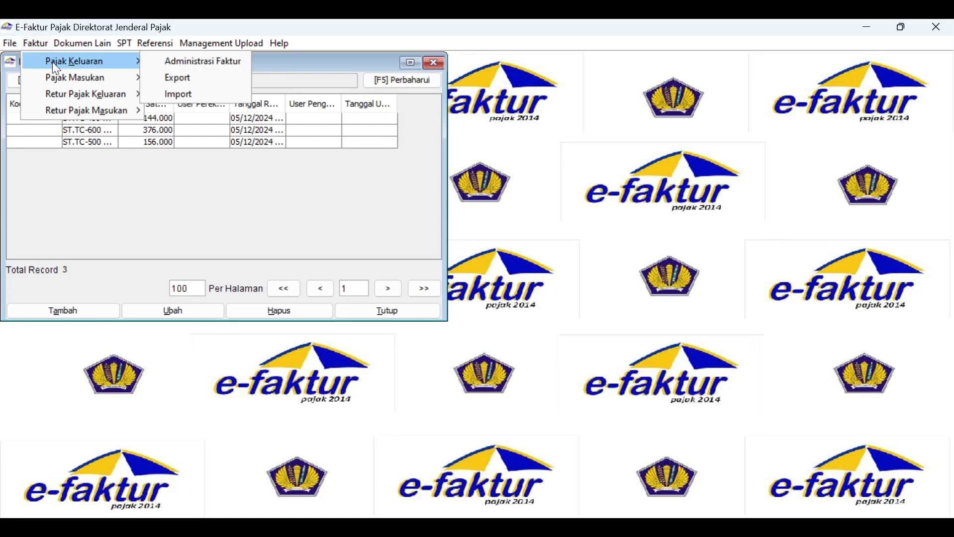
left_click(167, 64)
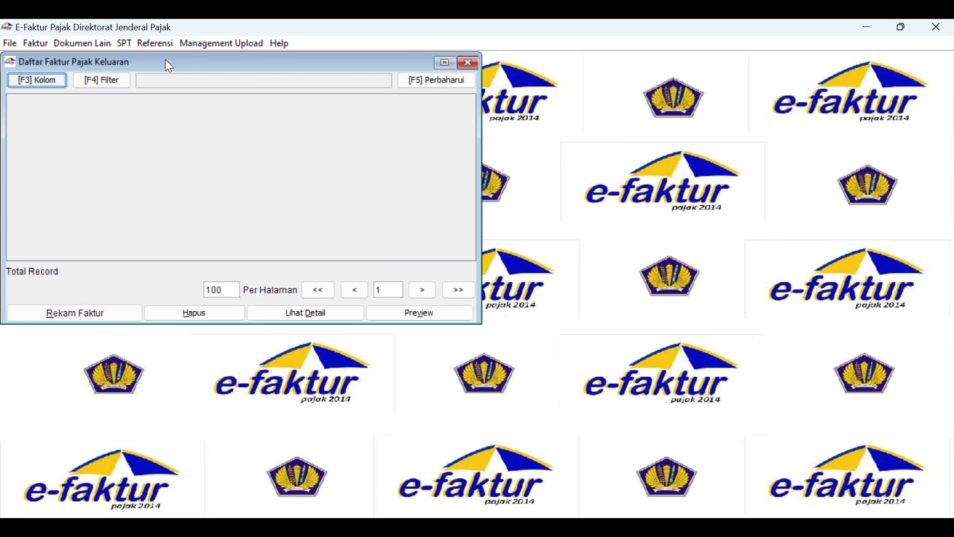
left_click(110, 317)
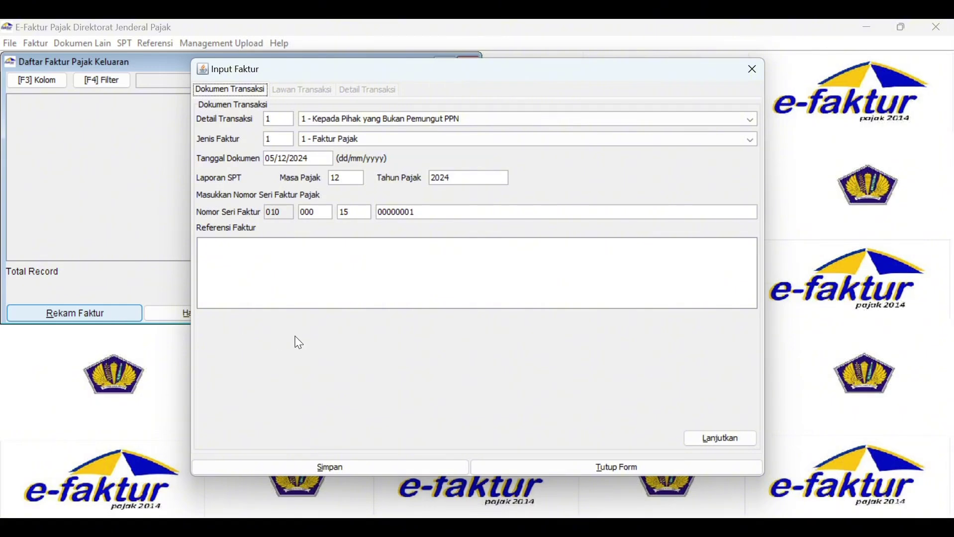
Set transaction detail 1, invoice type 1 - Faktur Pajak, and document date 02/12/2015.
left_click(379, 122)
left_click(383, 133)
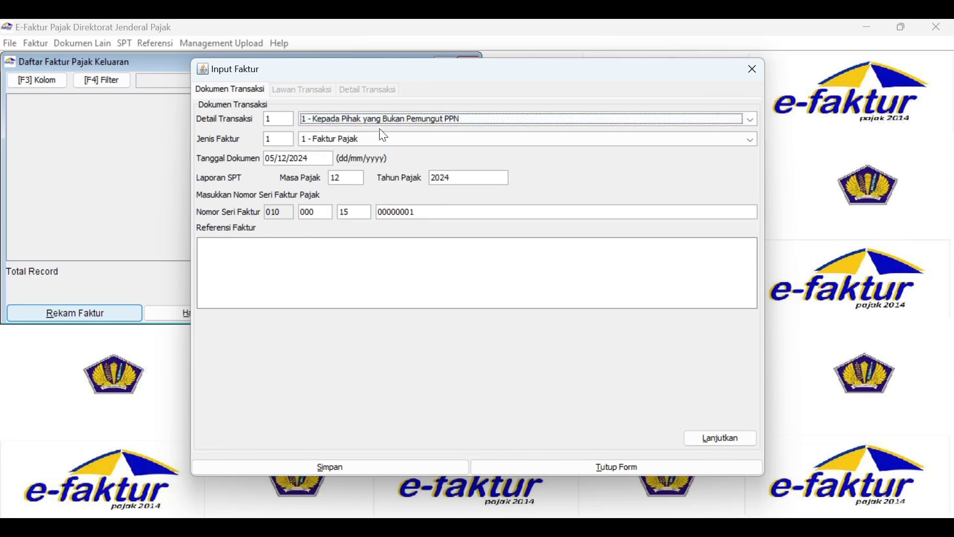
left_click(385, 138)
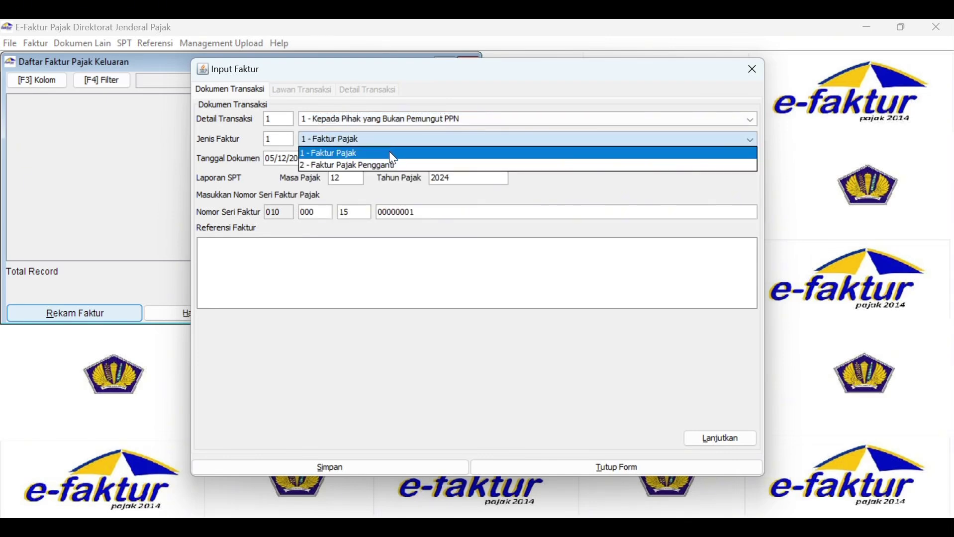
left_click(389, 154)
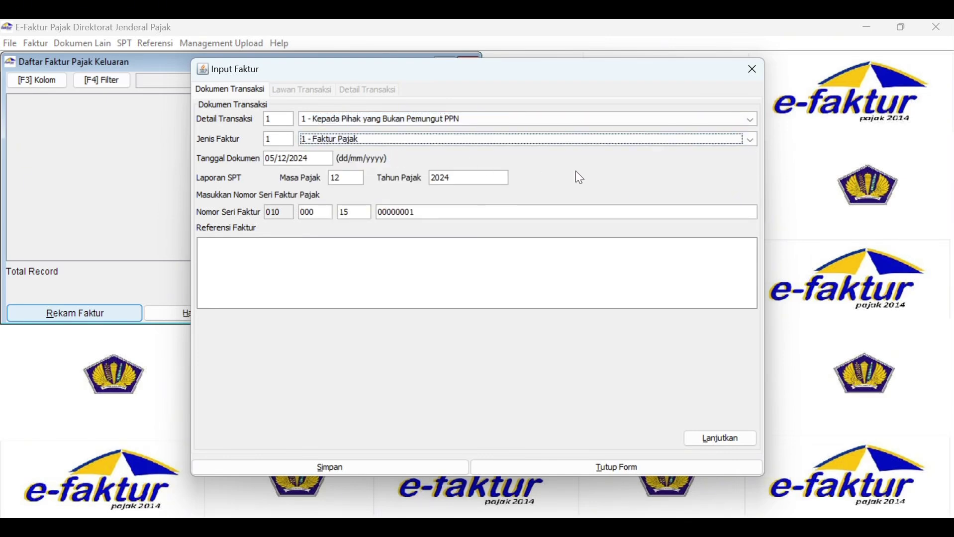
left_click(271, 159)
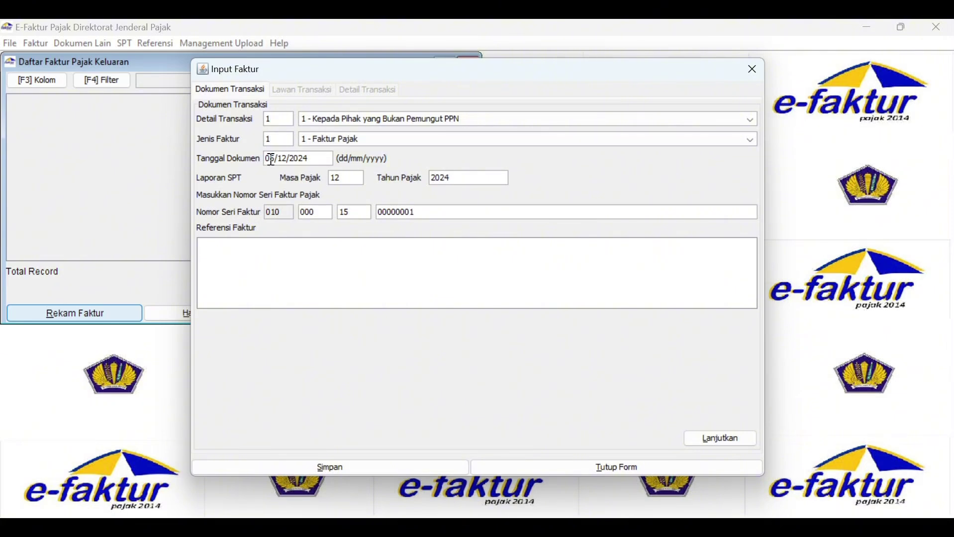
key("BackSpace")
type("02/12/2015")
left_click(384, 253)
Enter the buyer's NPWP, the name CV NUSANTARA TIMUR and the buyer's street address.
left_click(737, 443)
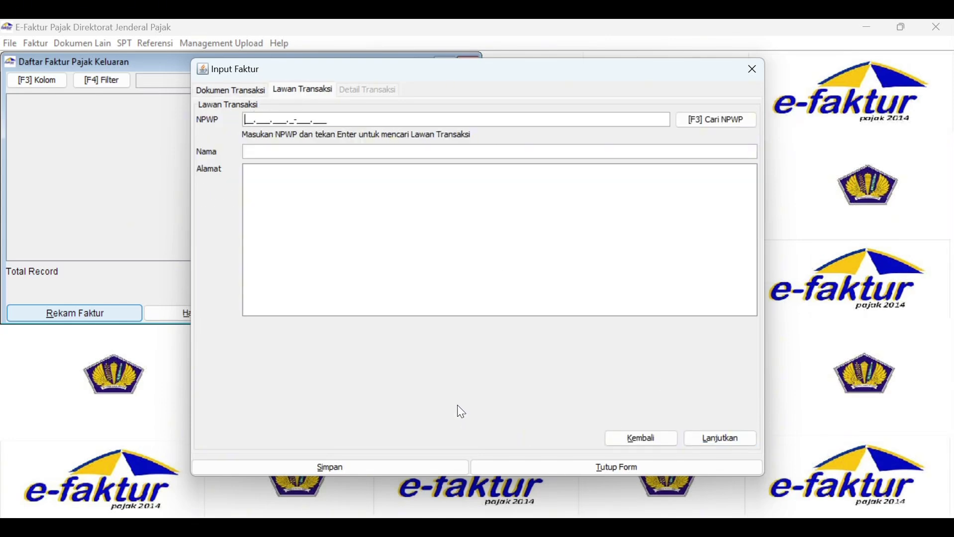
left_click(321, 149)
type("CV")
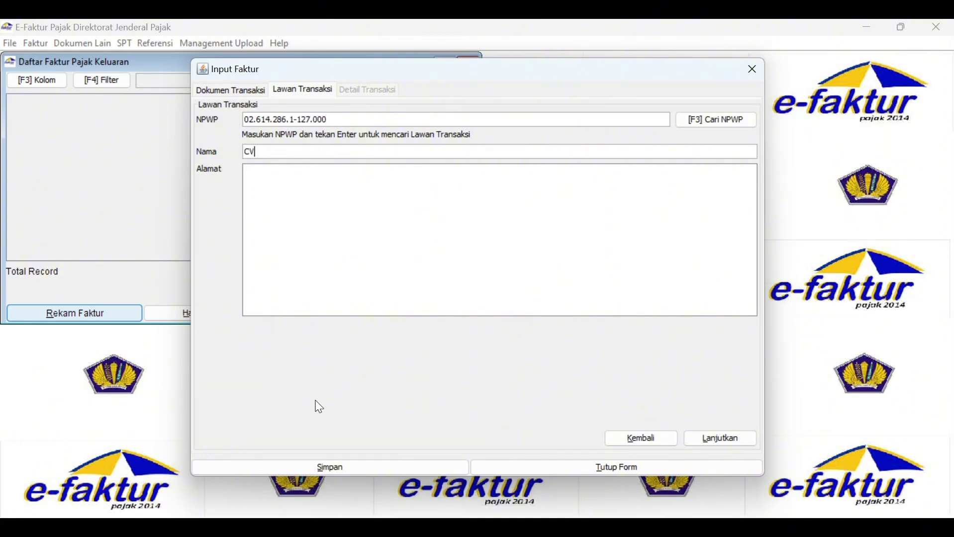
type(" NUSANTARA TIMUR")
key("Tab")
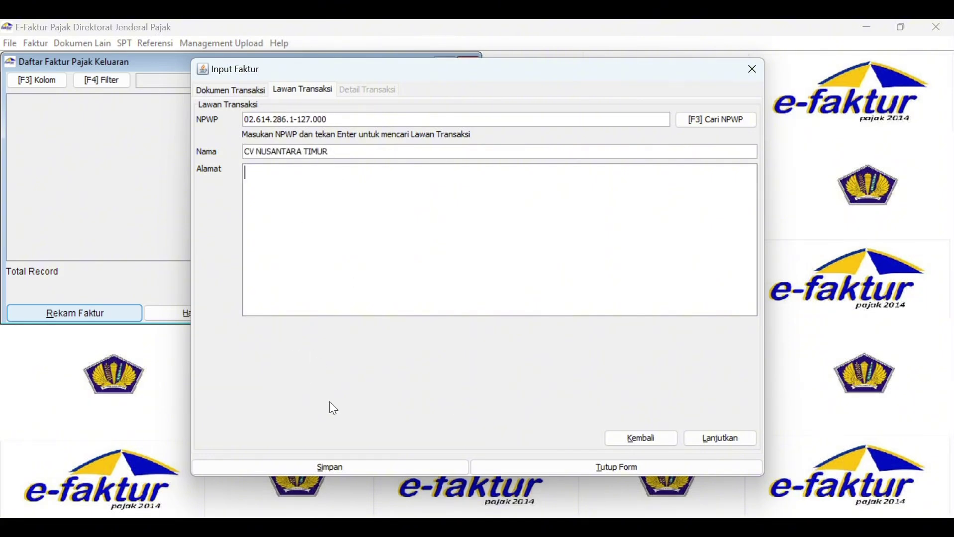
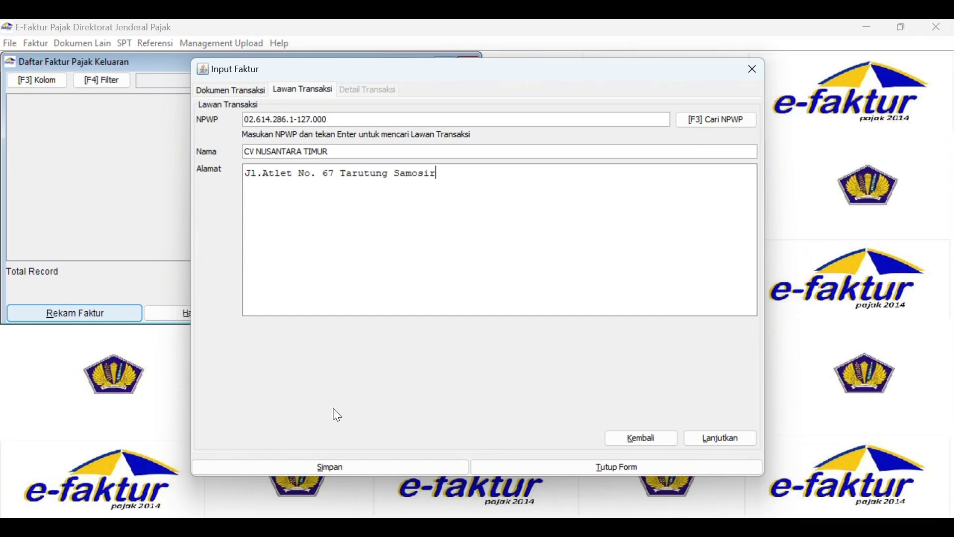
Add an item line of 300 ST.TC 400 White Nilon with a 216.000 discount.
left_click(723, 439)
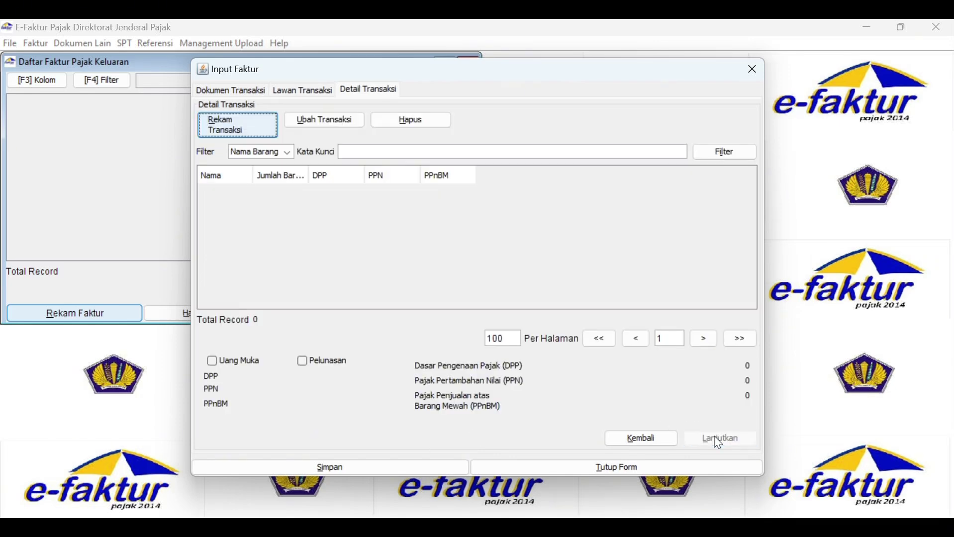
left_click(240, 126)
left_click(604, 140)
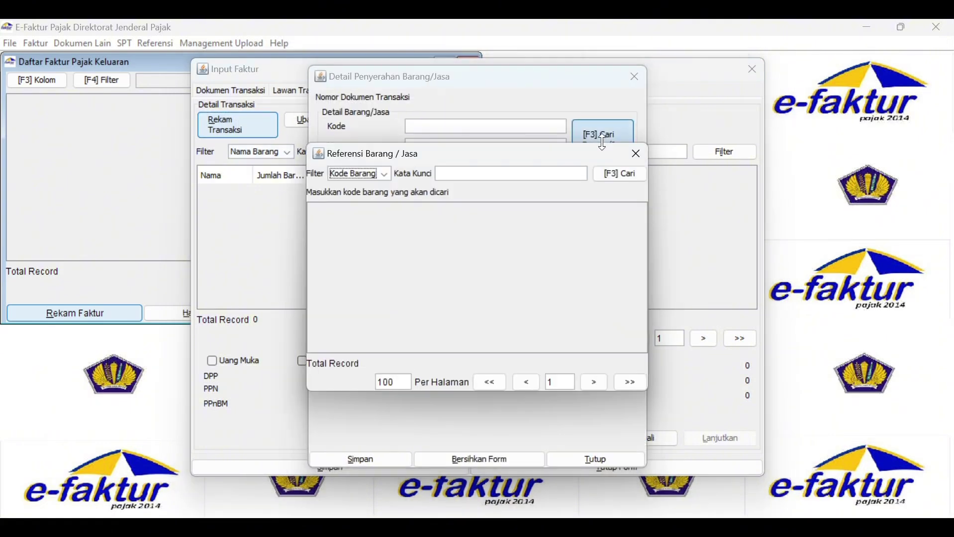
left_click(387, 174)
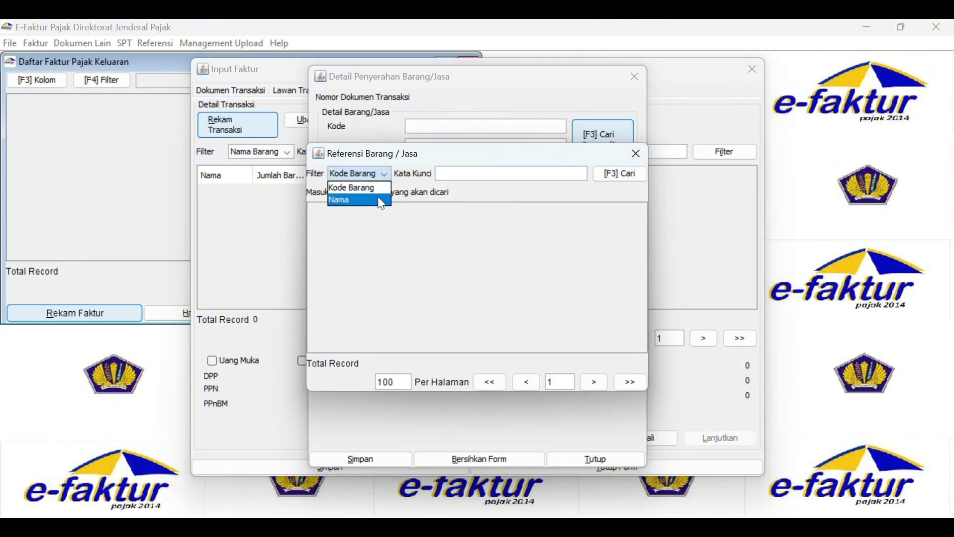
left_click(379, 198)
left_click(470, 175)
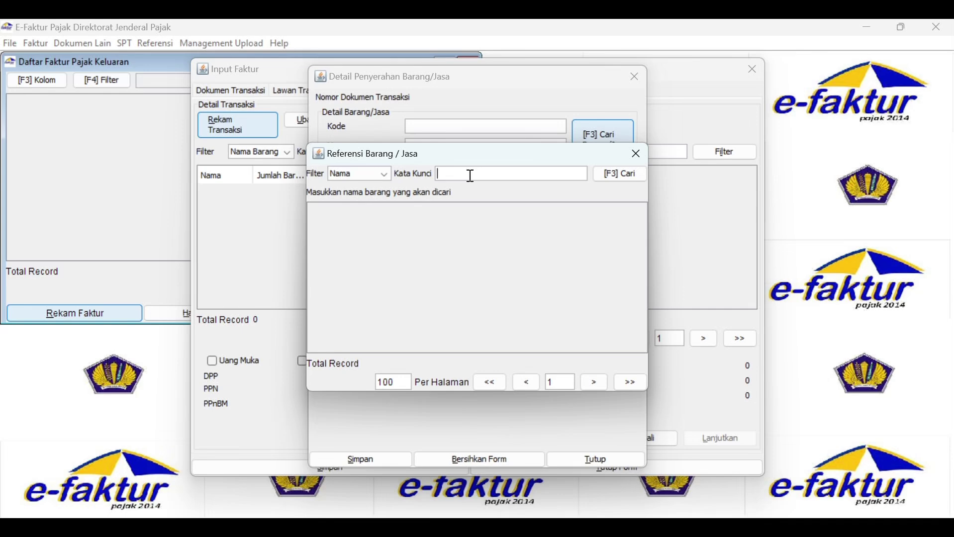
type("ST.TC 400")
left_click(620, 175)
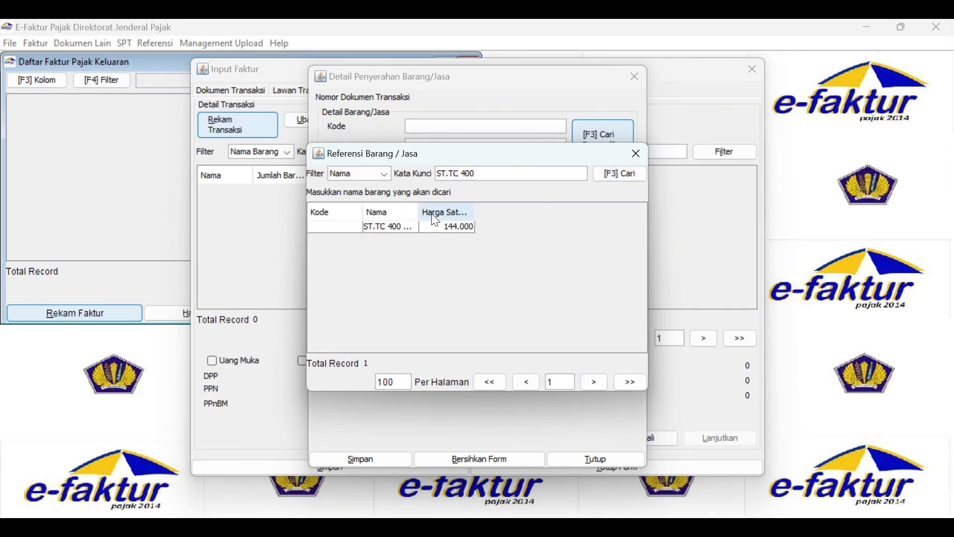
double_click(411, 228)
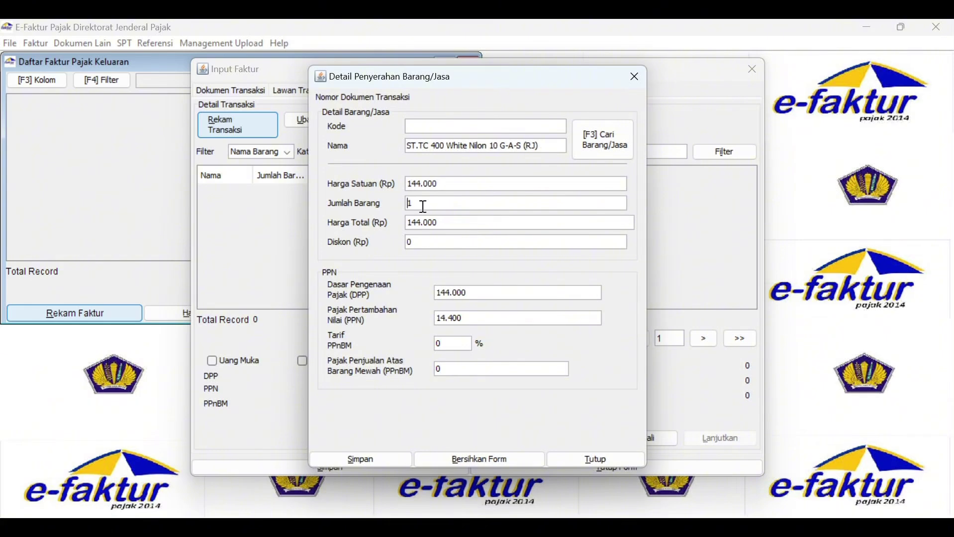
type("300")
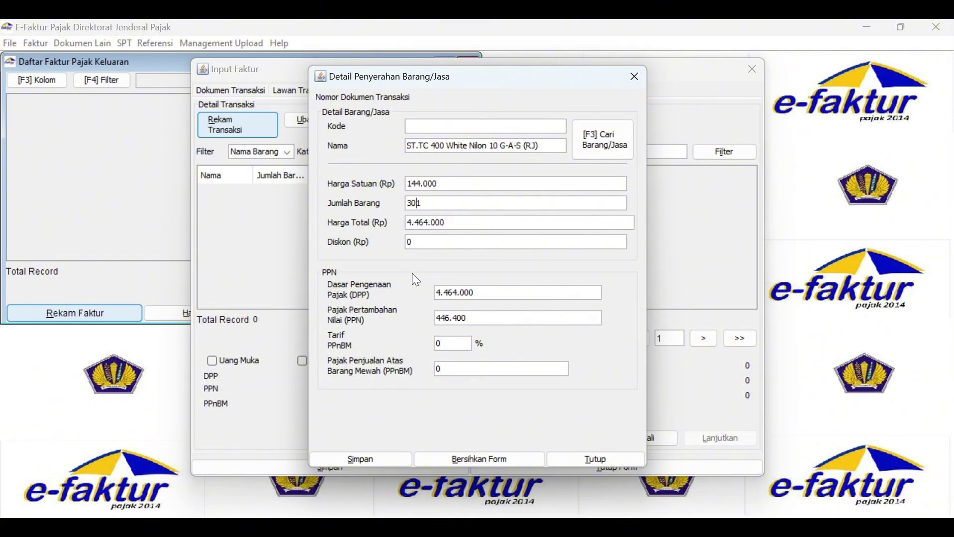
key("Delete")
key("Tab")
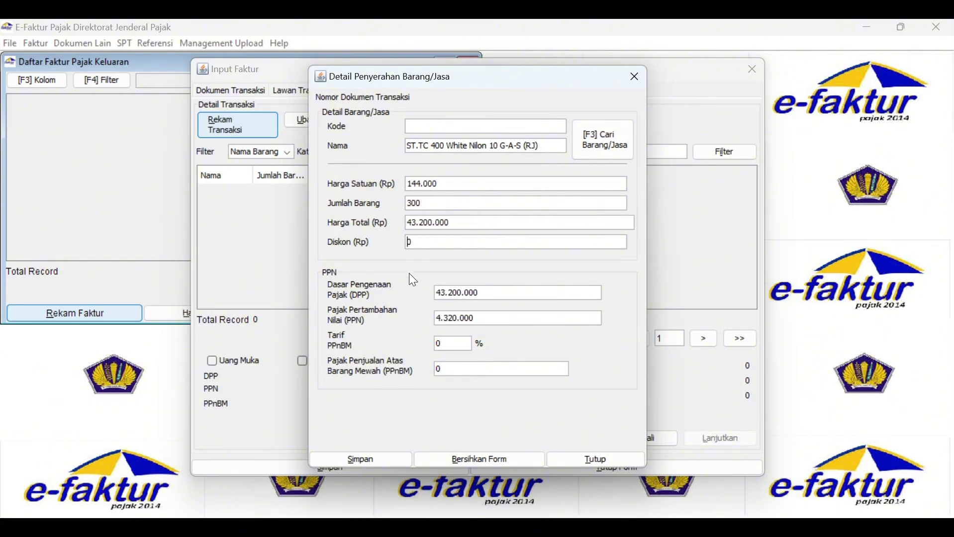
type("2160000")
left_click(520, 318)
left_click(389, 457)
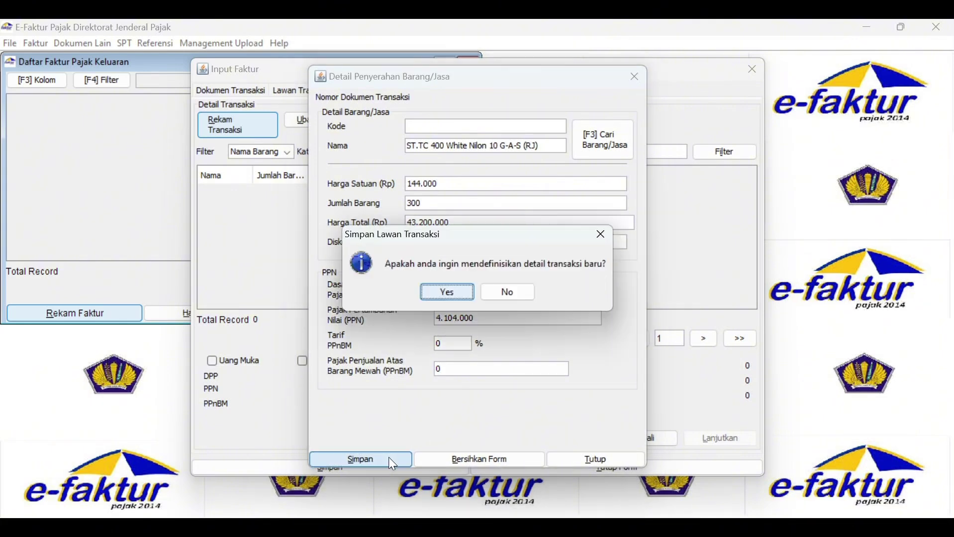
left_click(446, 296)
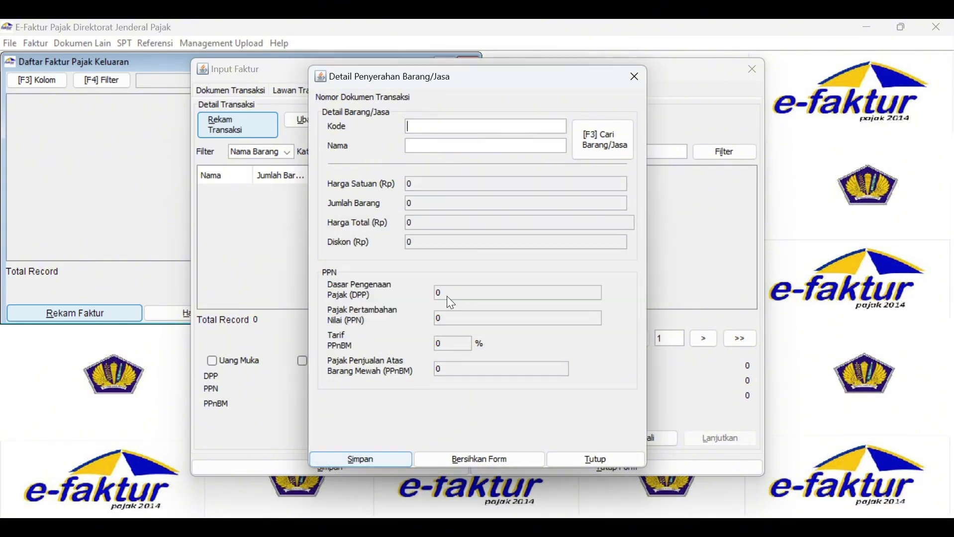
Add the ST.TC-600 item line with a 5.070.000 discount.
left_click(594, 124)
left_click(358, 172)
left_click(379, 201)
double_click(422, 238)
type("270")
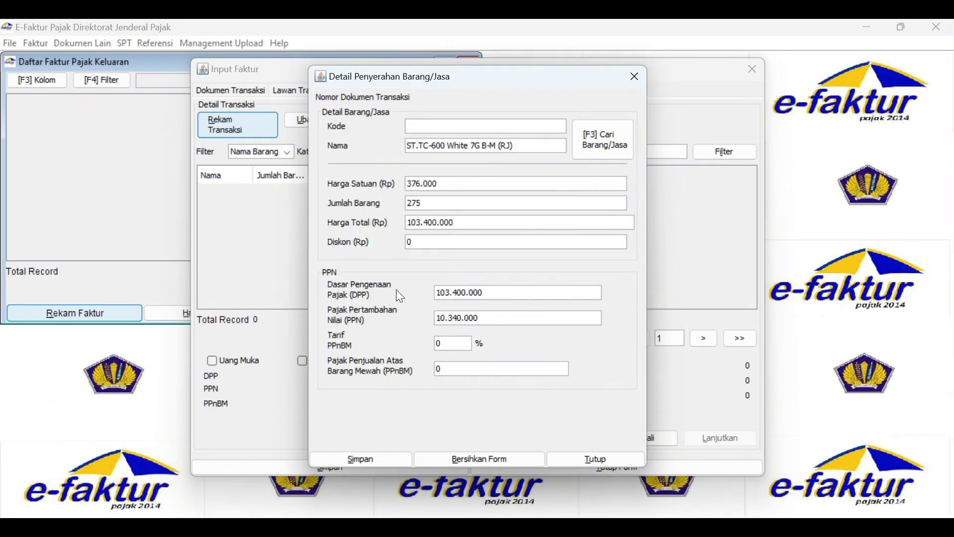
key("Tab")
type("5070000")
key("Tab")
Add 200 ST.TC-500 with a 1.560.000 discount and save the invoice.
left_click(605, 140)
left_click(618, 174)
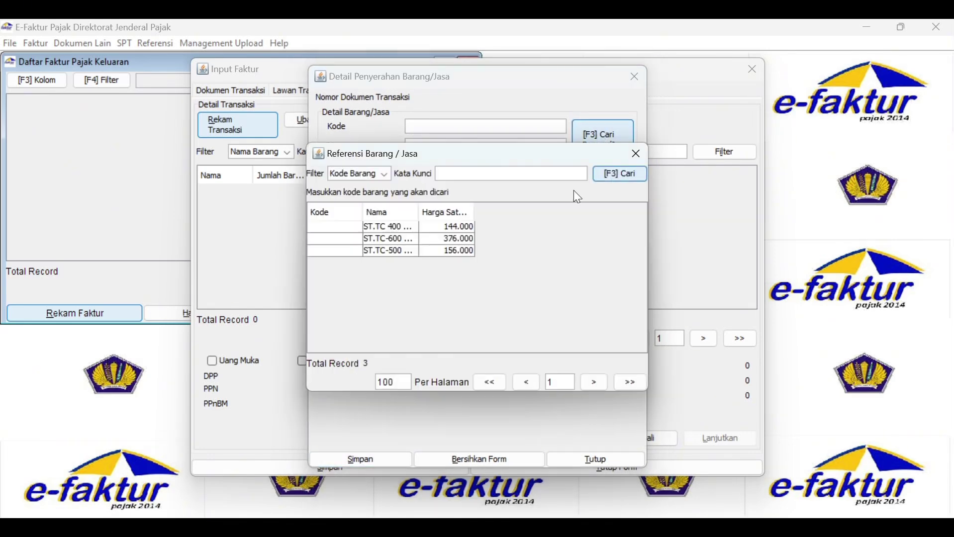
double_click(378, 234)
type("200")
key("Tab")
type("1560000")
key("Tab")
key("Return")
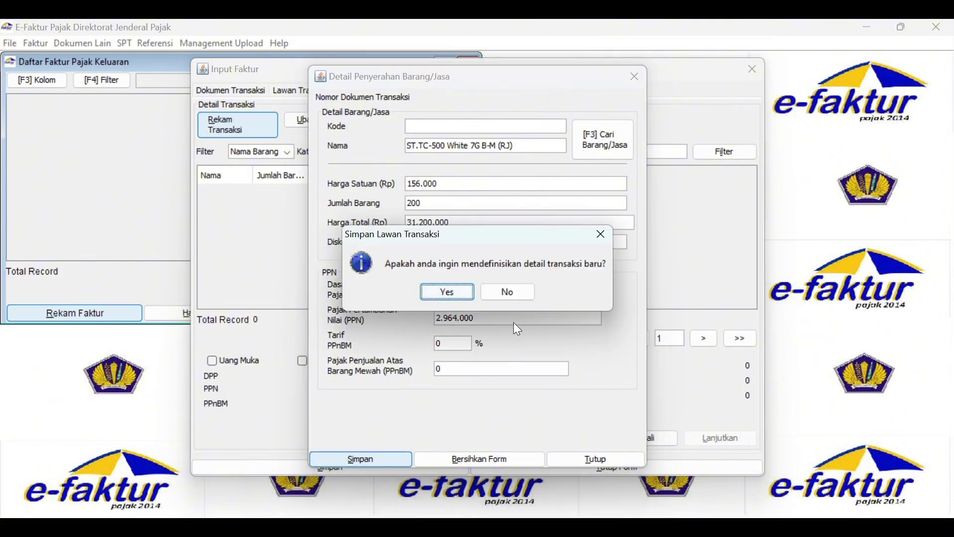
left_click(513, 290)
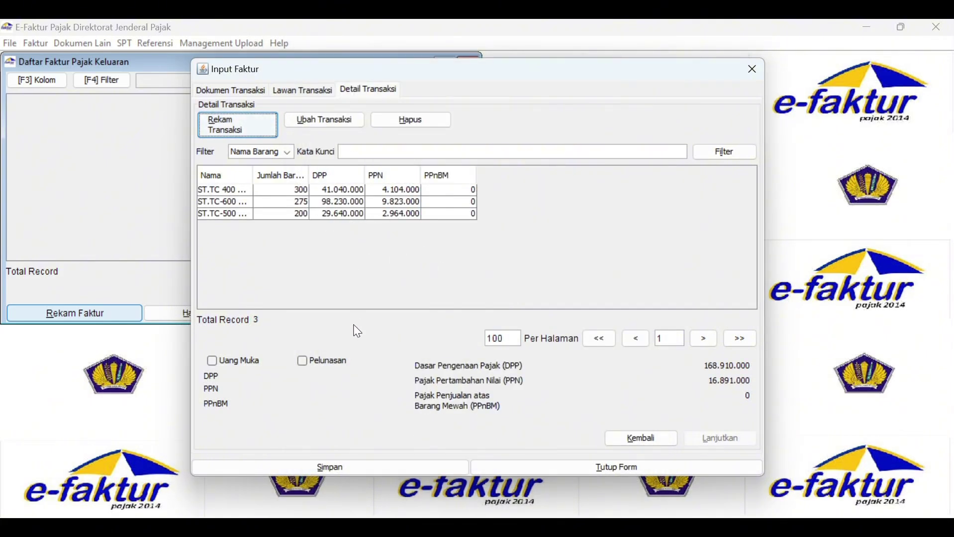
left_click(382, 471)
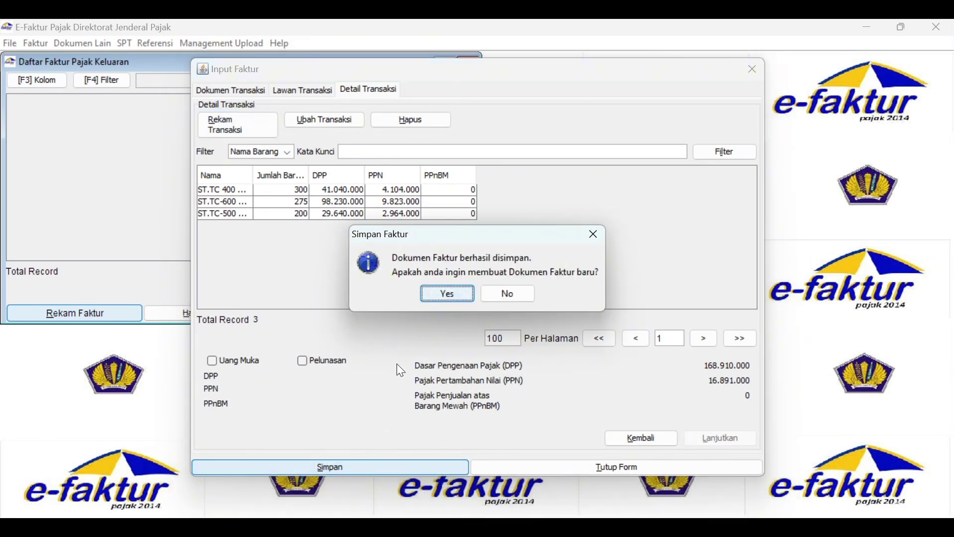
left_click(447, 294)
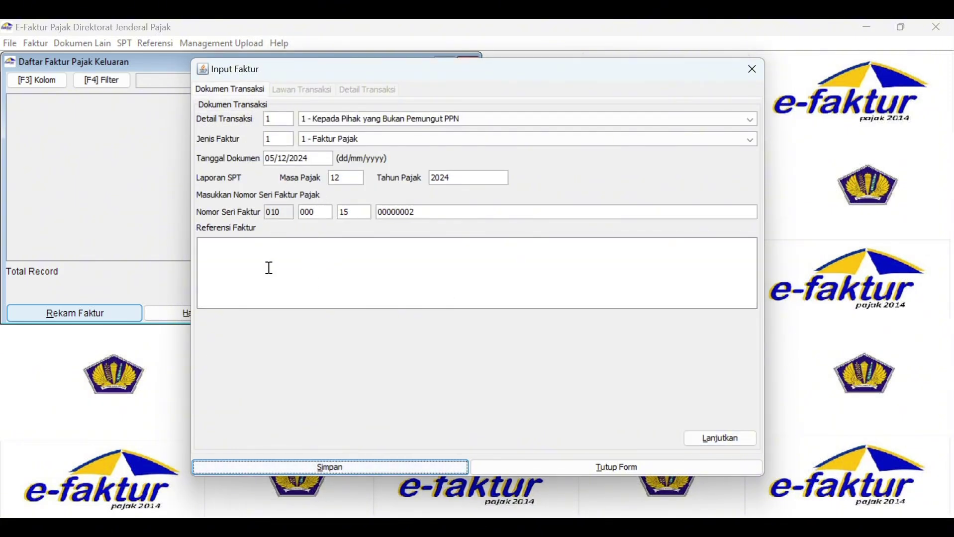
Set the new invoice's document date to 17 December.
left_click(273, 161)
type("171220")
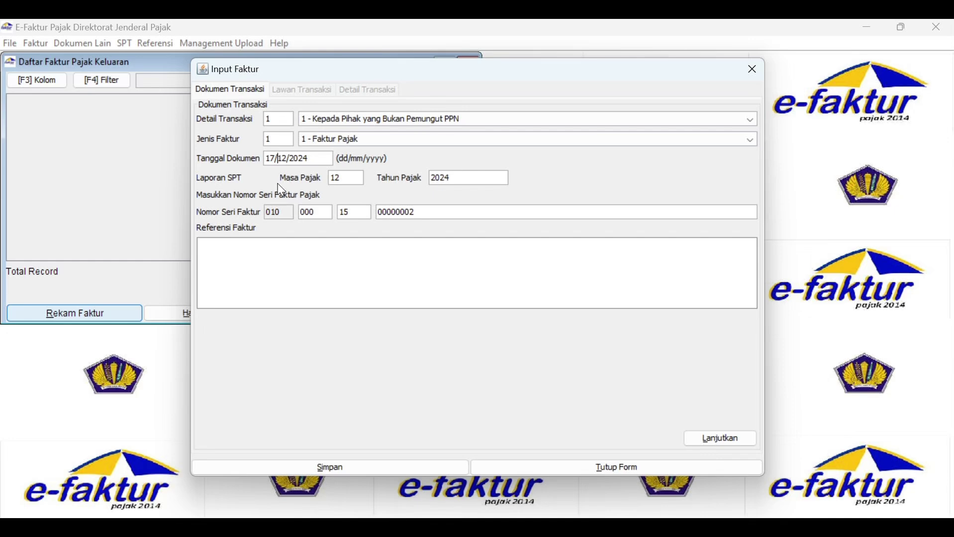
key("Tab")
Enter the buyer's NPWP, the name PT Tarungga Baja and the buyer's address.
left_click(721, 439)
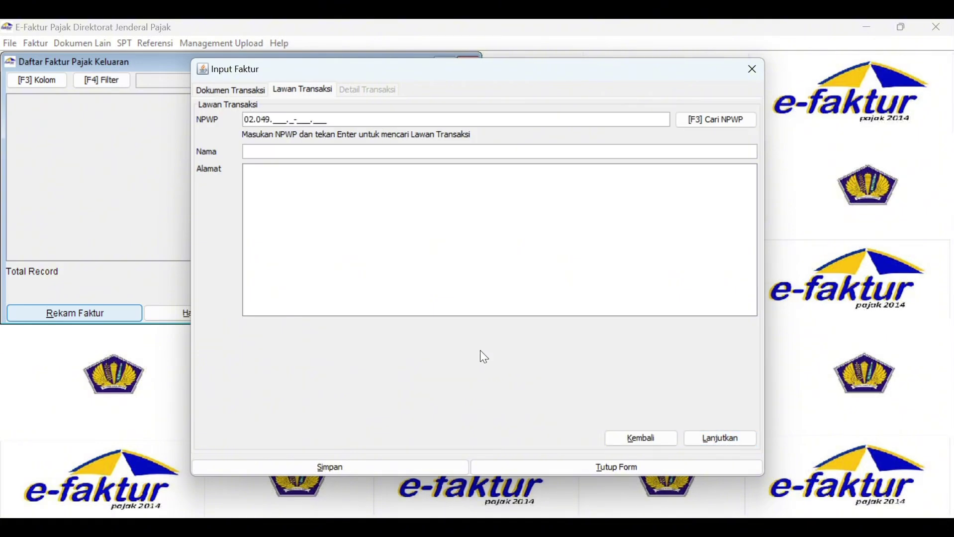
type("000")
left_click(257, 151)
type("PT Tarungga Baja")
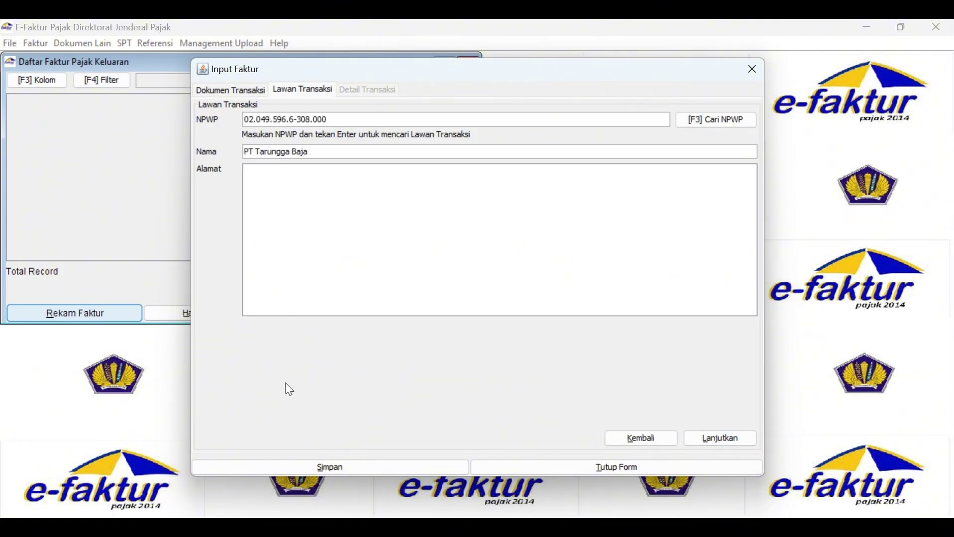
key("Tab")
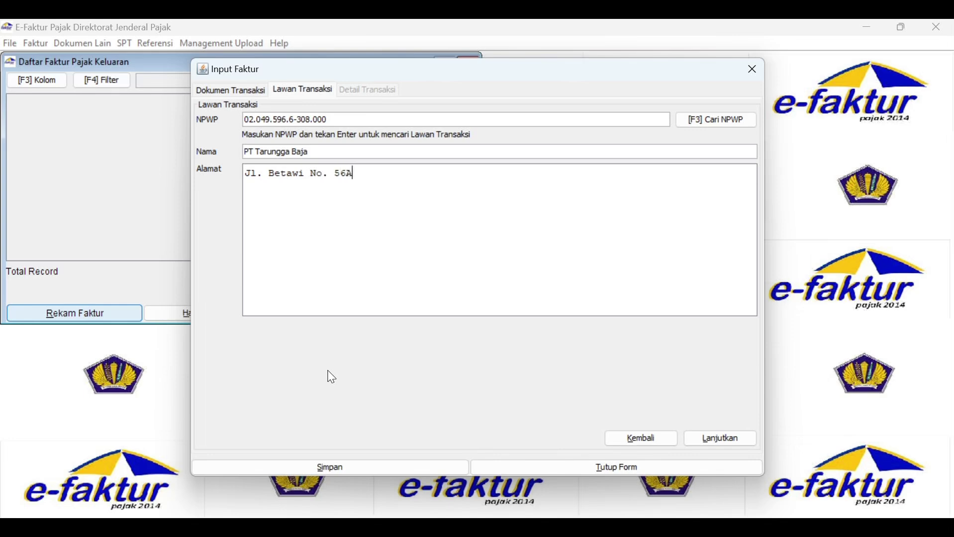
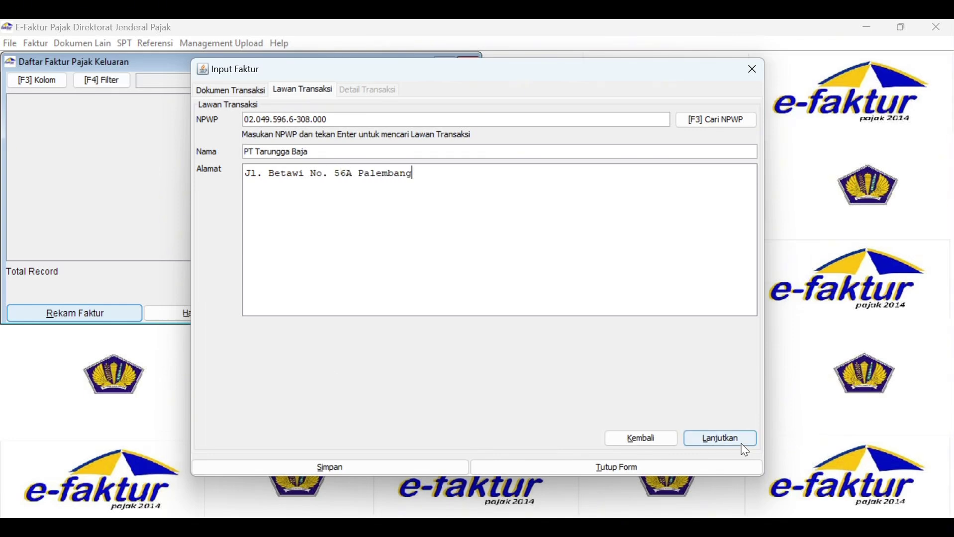
left_click(741, 441)
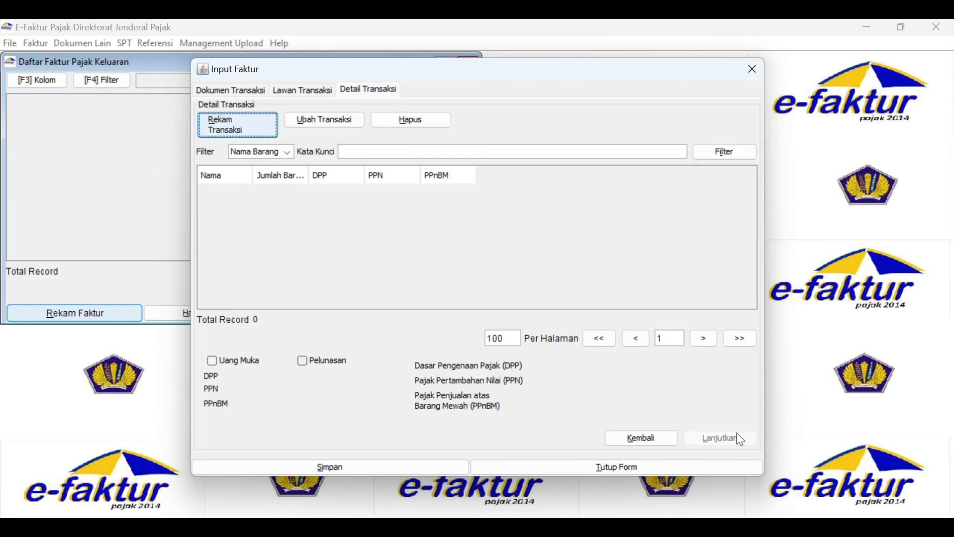
Add an item line of 200 ST.TC 400 White Nilon with a 144.000 discount.
left_click(234, 130)
left_click(604, 139)
left_click(617, 177)
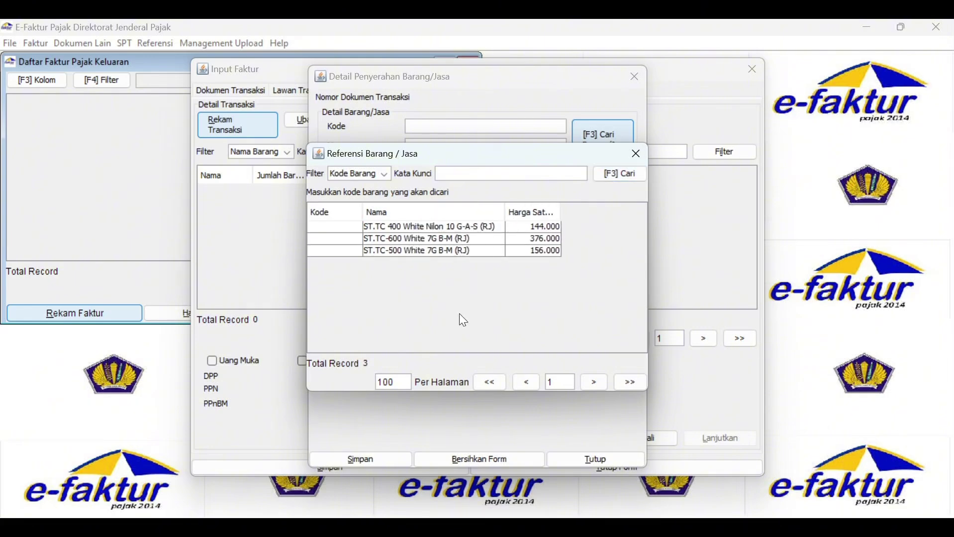
double_click(432, 227)
type("200")
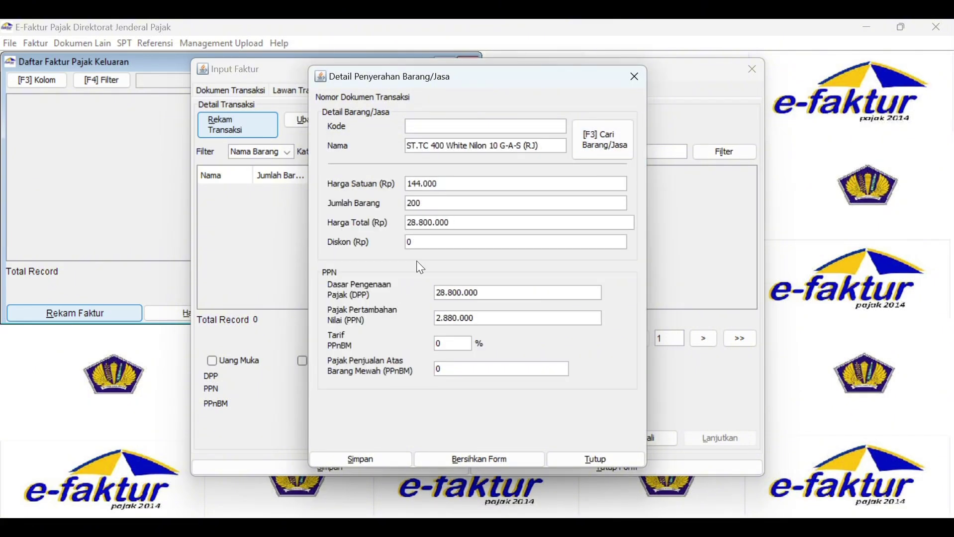
key("Tab")
type("144000")
key("Tab")
key("Return")
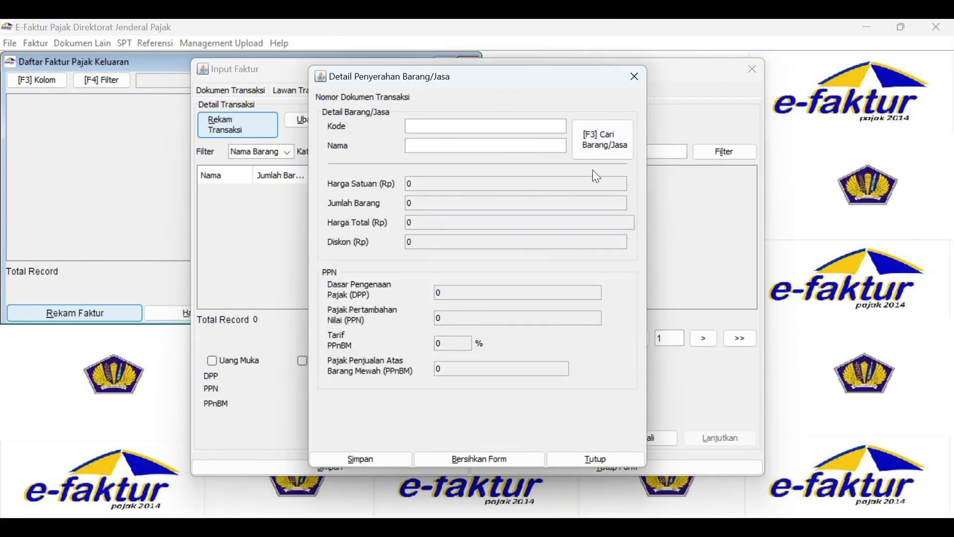
Add 50 ST.TC-500 with a 390.000 discount.
left_click(602, 144)
double_click(428, 251)
type("50")
key("Tab")
type("390000")
key("Tab")
key("Return")
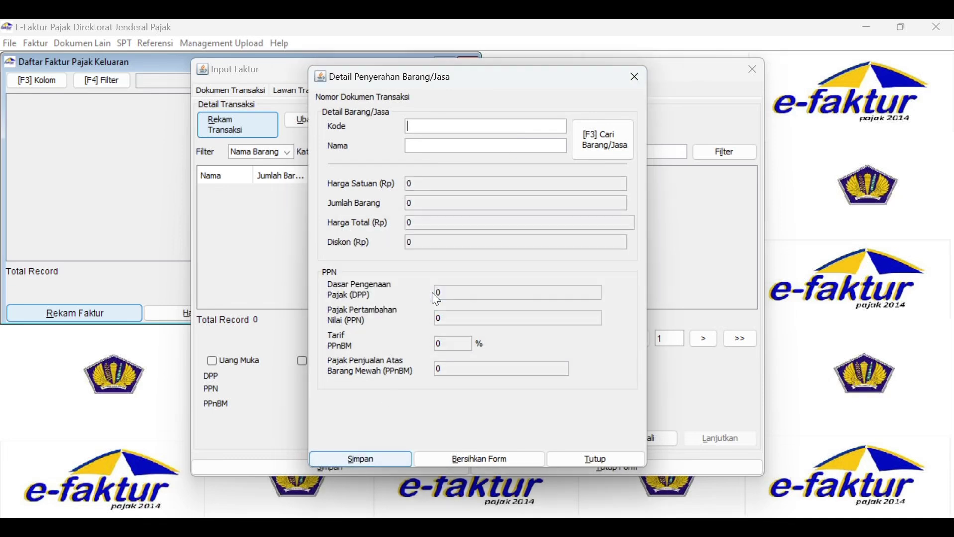
Enter another 125-unit ST.TC-500 line with a 2.350.000 discount.
left_click(590, 158)
double_click(428, 251)
type("125")
key("Tab")
type("2350000")
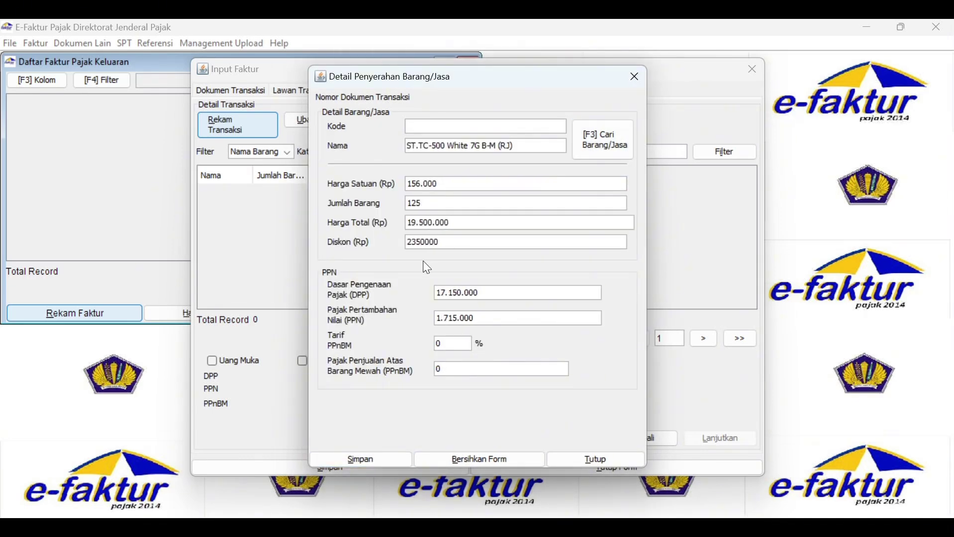
key("Tab")
key("Return")
Add 125 ST.TC-600 with a 2.350.000 discount and save the invoice.
key("F3")
double_click(450, 236)
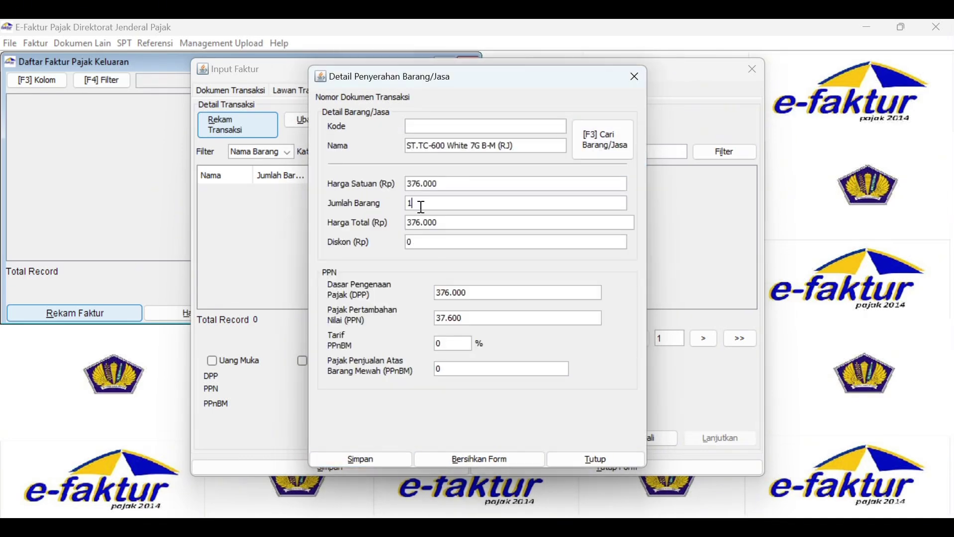
type("125")
key("Tab")
type("2350000")
left_click(368, 459)
left_click(505, 289)
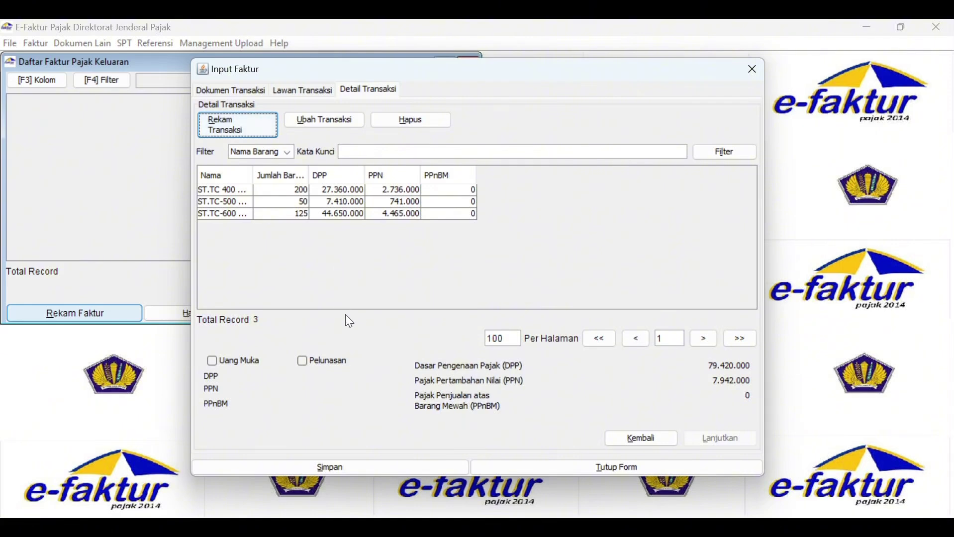
left_click(424, 468)
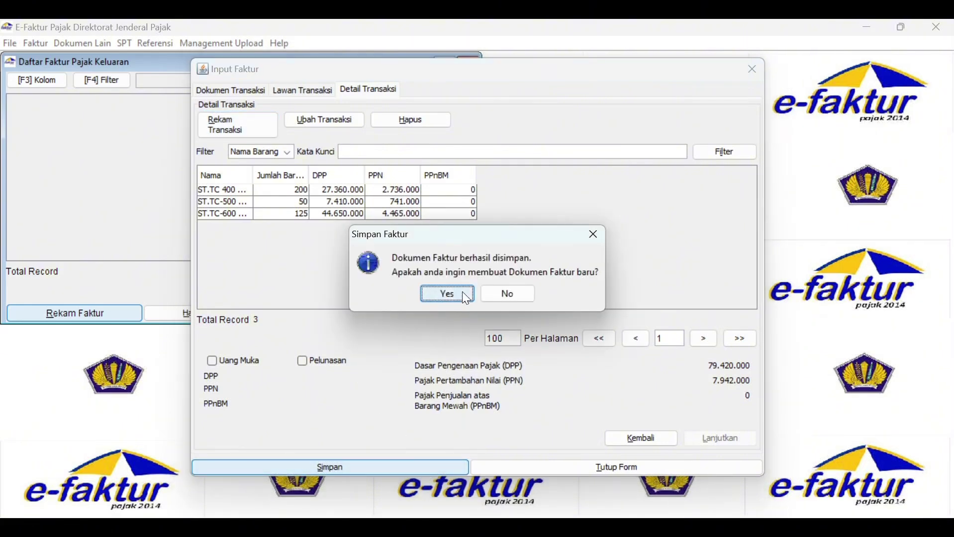
left_click(440, 294)
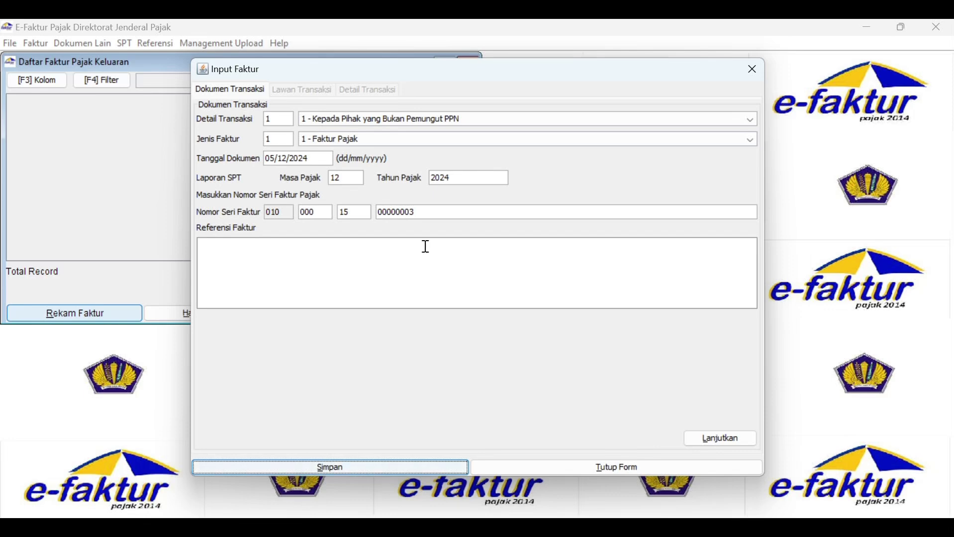
Set the new invoice's document date to 24/12/2015.
left_click(295, 164)
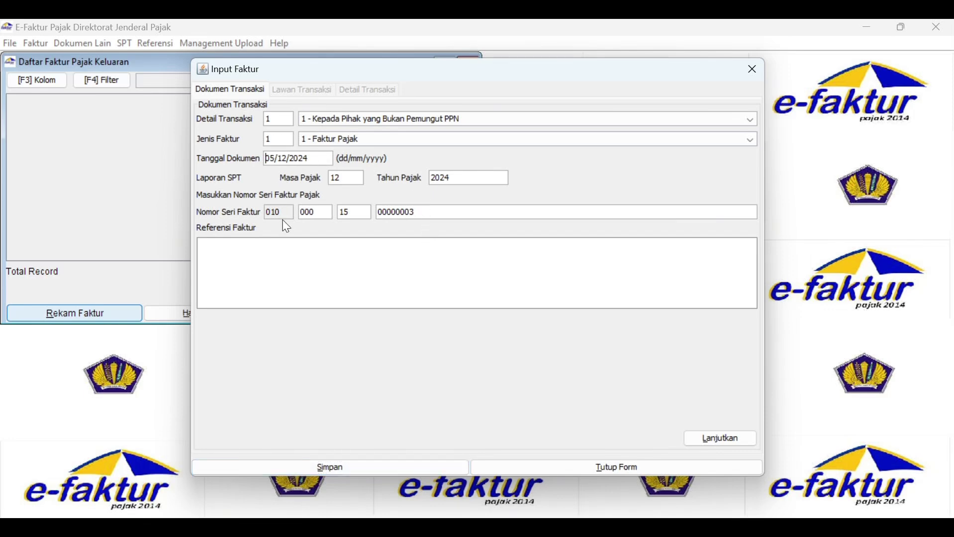
type("24/12/2015")
left_click(437, 214)
Enter the buyer's NPWP, the name PT Agung Karya and the buyer's address.
left_click(733, 442)
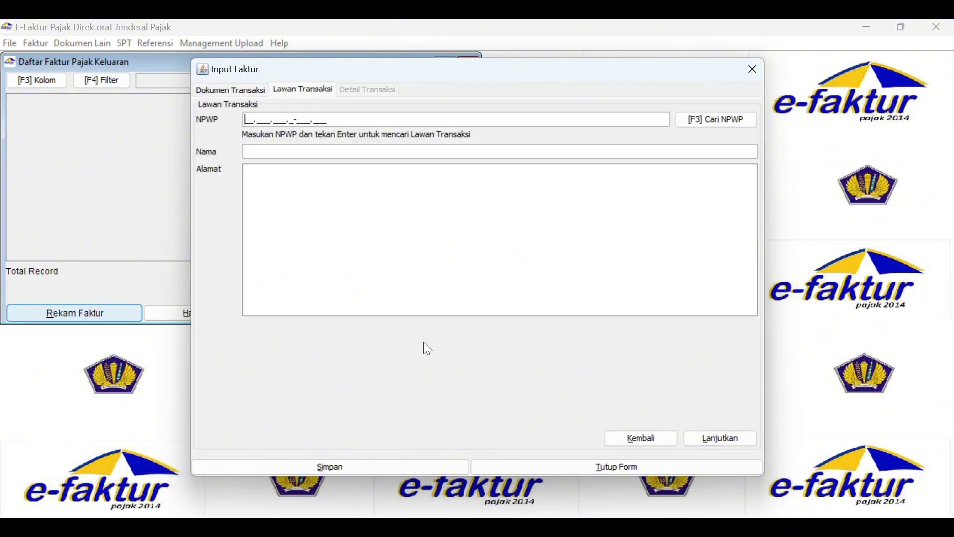
left_click(323, 154)
type("PT Agung Karya")
left_click(309, 279)
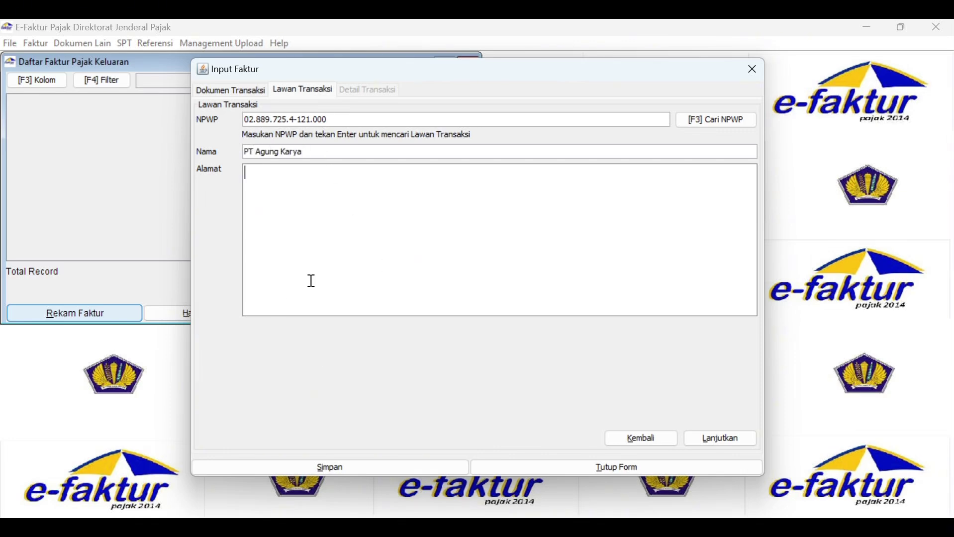
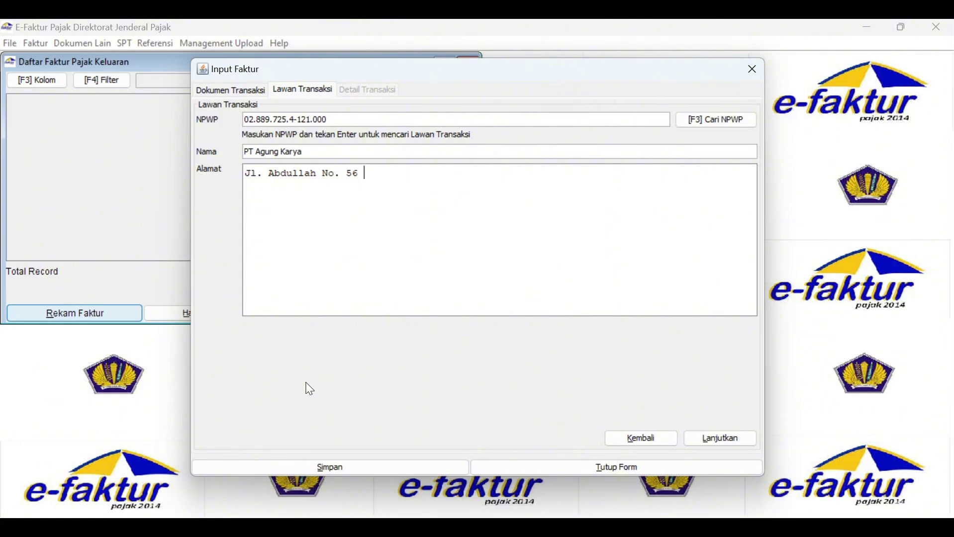
left_click(712, 442)
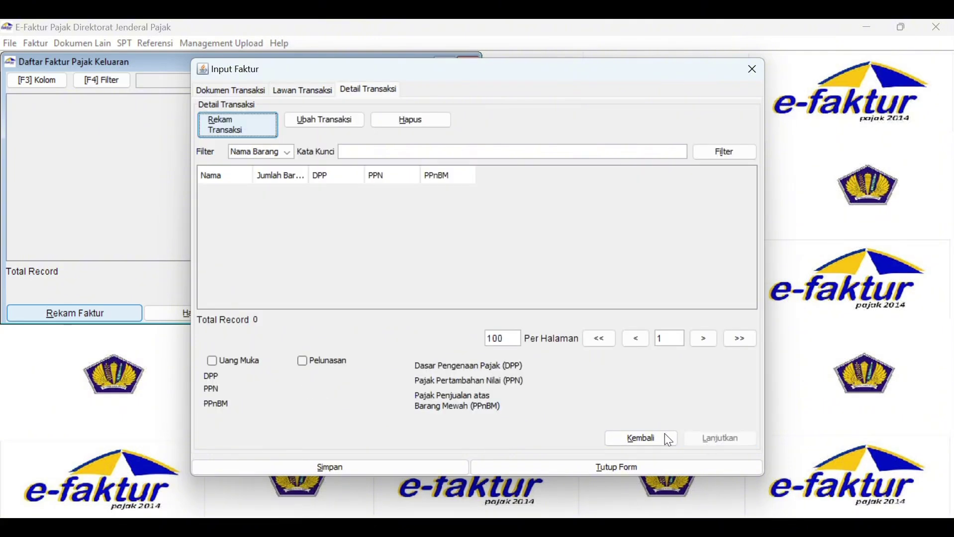
Add an ST.TC-500 White 7G B-M (RJ) item line with quantity 150 and discount 117000.
left_click(249, 129)
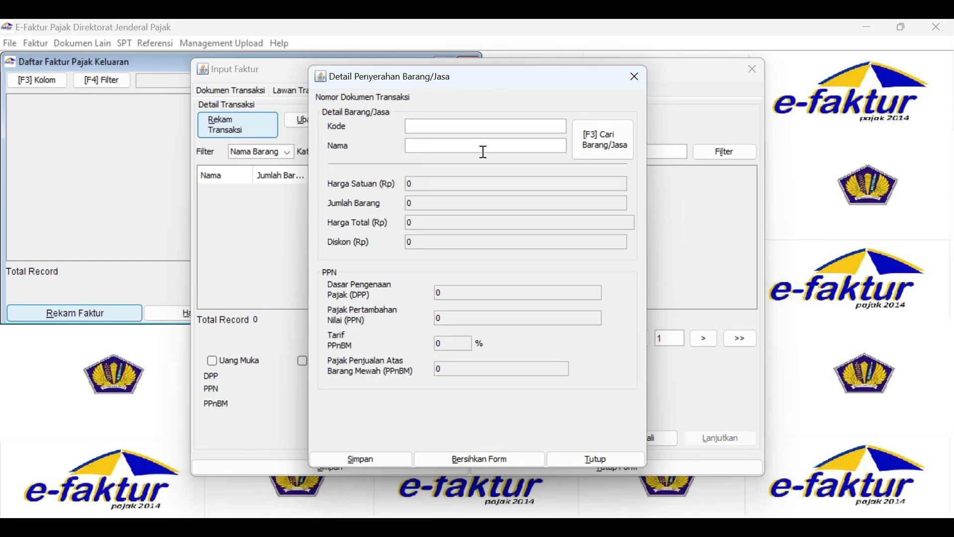
key("F3")
double_click(403, 251)
left_click(420, 203)
type("50")
left_click(427, 243)
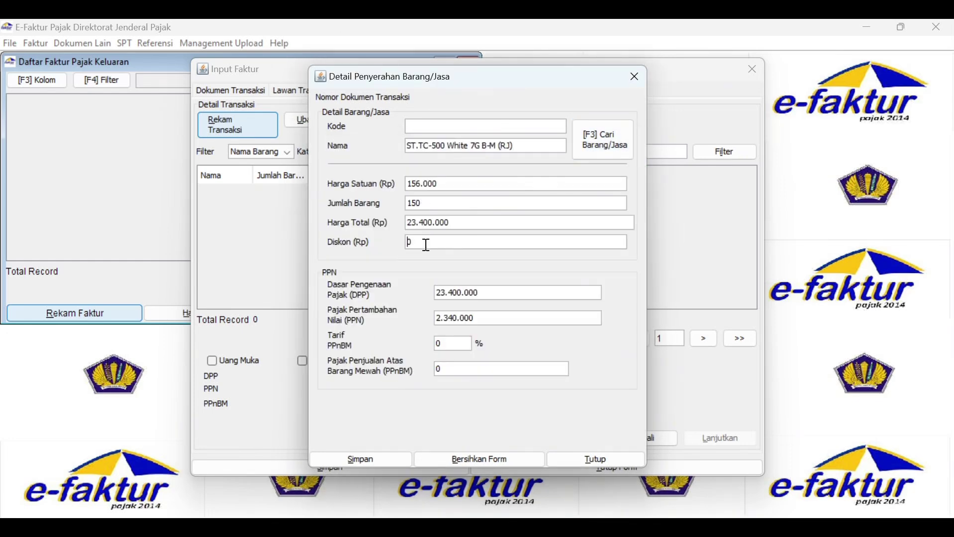
type("117000")
left_click(360, 460)
left_click(459, 298)
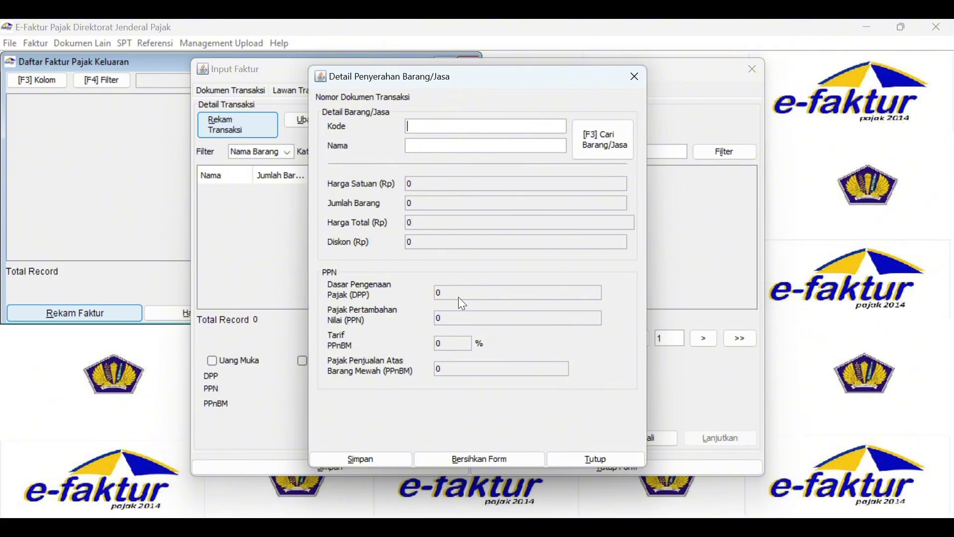
Add an ST.TC-600 line with quantity 100 and discount 1880000, then save the invoice without starting another.
key("F3")
double_click(423, 280)
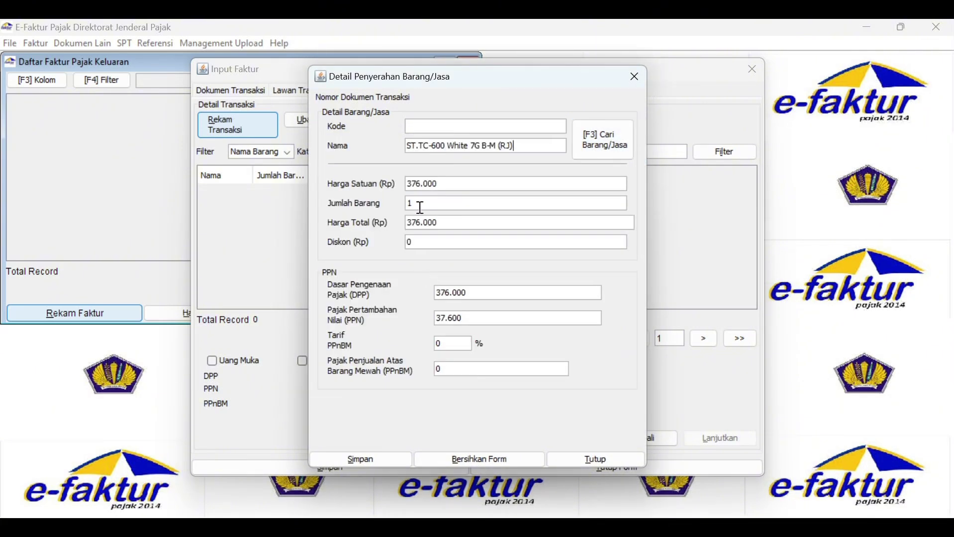
type("00")
left_click(424, 243)
type("1880000")
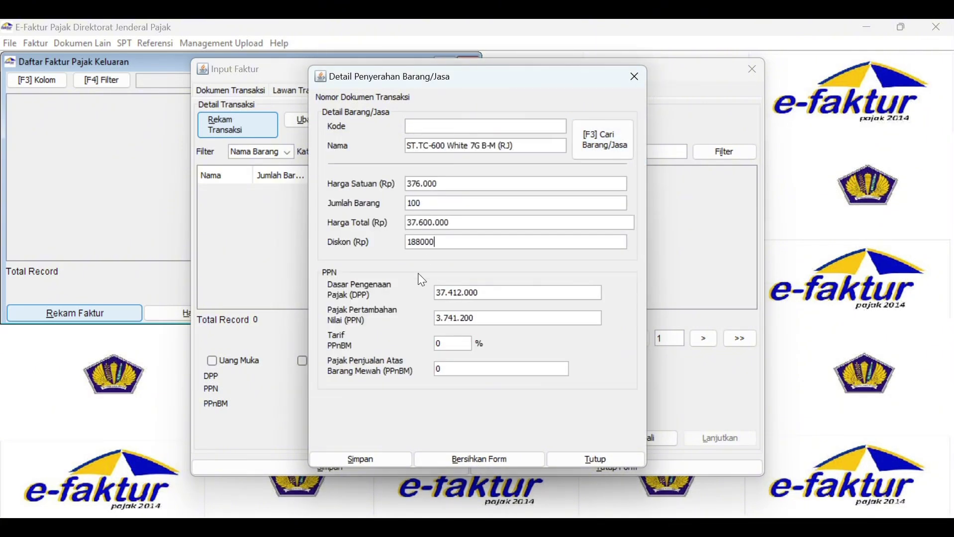
left_click(524, 317)
left_click(392, 458)
key("Return")
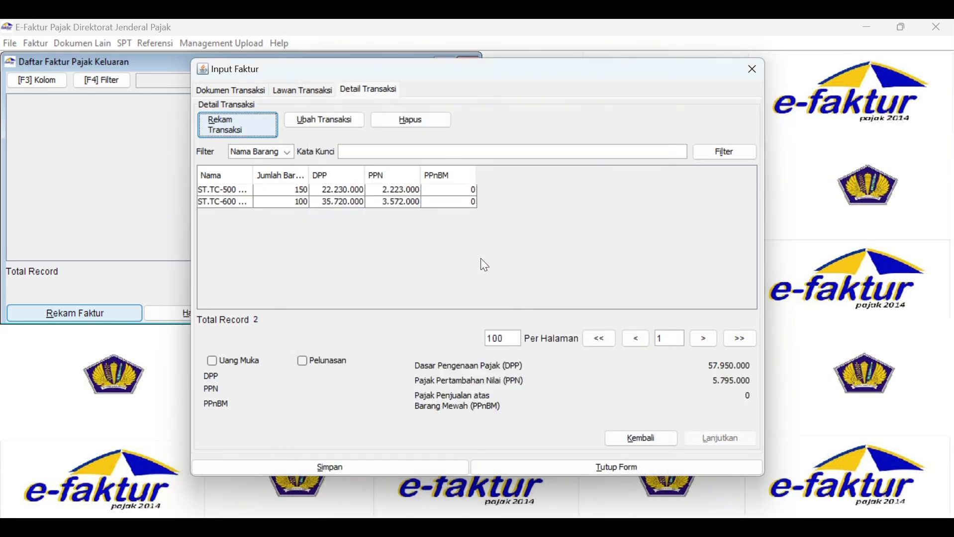
left_click(352, 471)
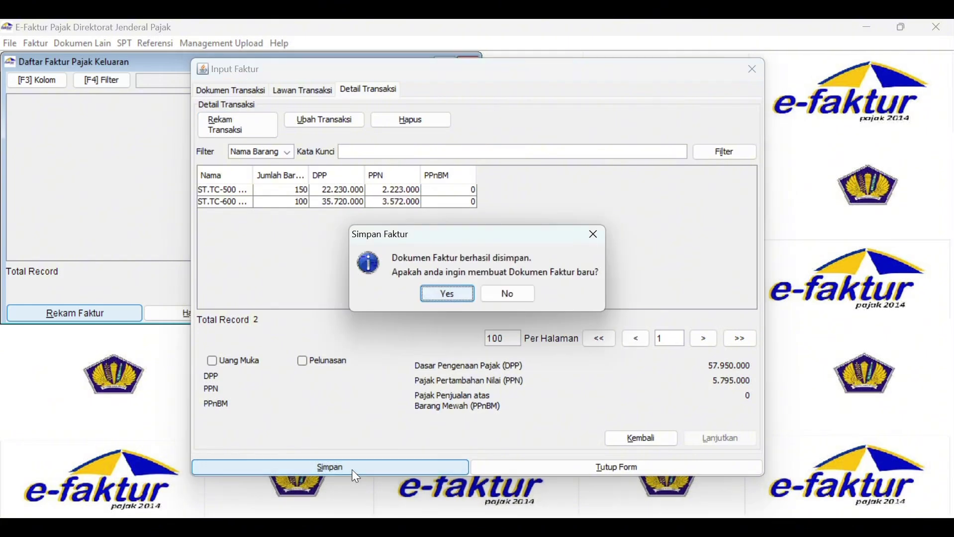
left_click(515, 296)
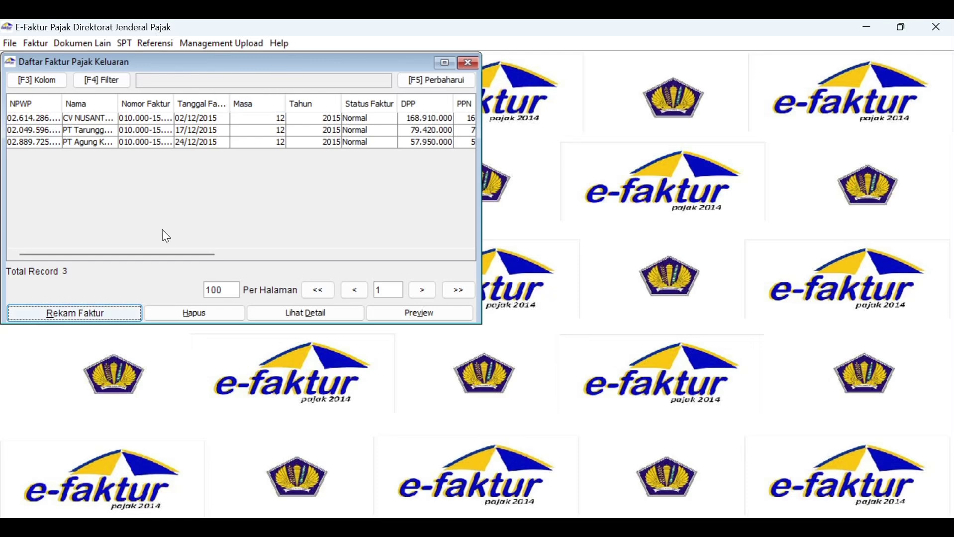
left_click_drag(201, 260, 335, 260)
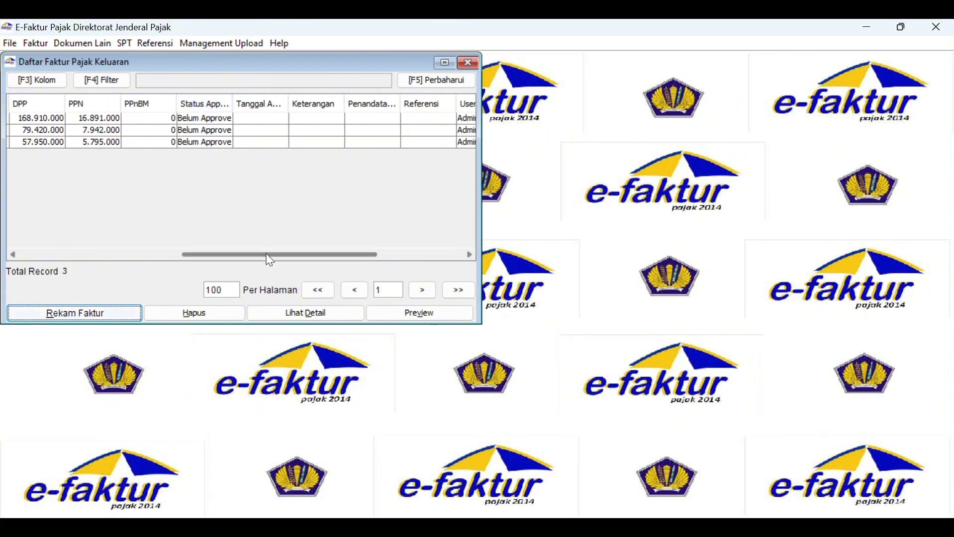
left_click_drag(266, 260, 100, 266)
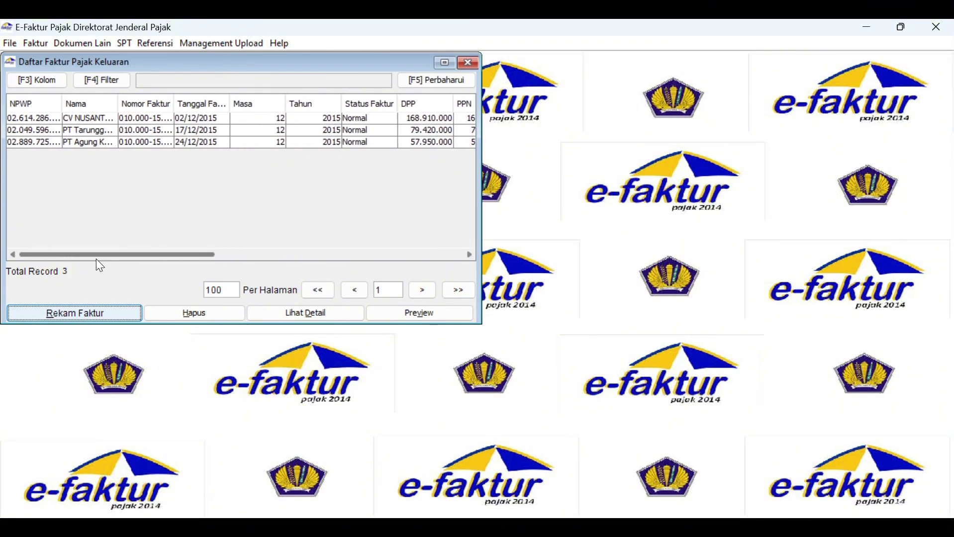
left_click(87, 119)
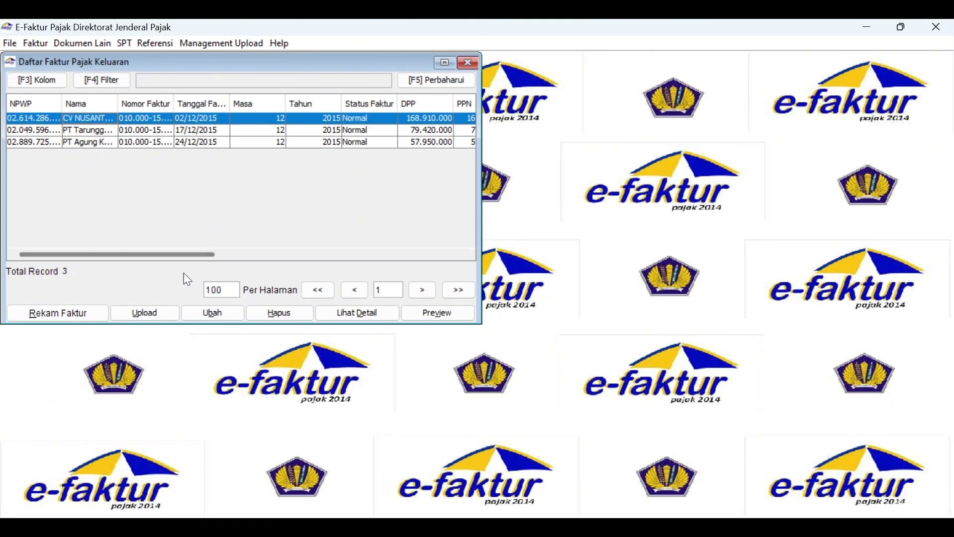
Reopen the 02/12/2015 CV NUSANTARA TIMUR invoice, step through buyer and item details, and save it unchanged.
left_click(222, 316)
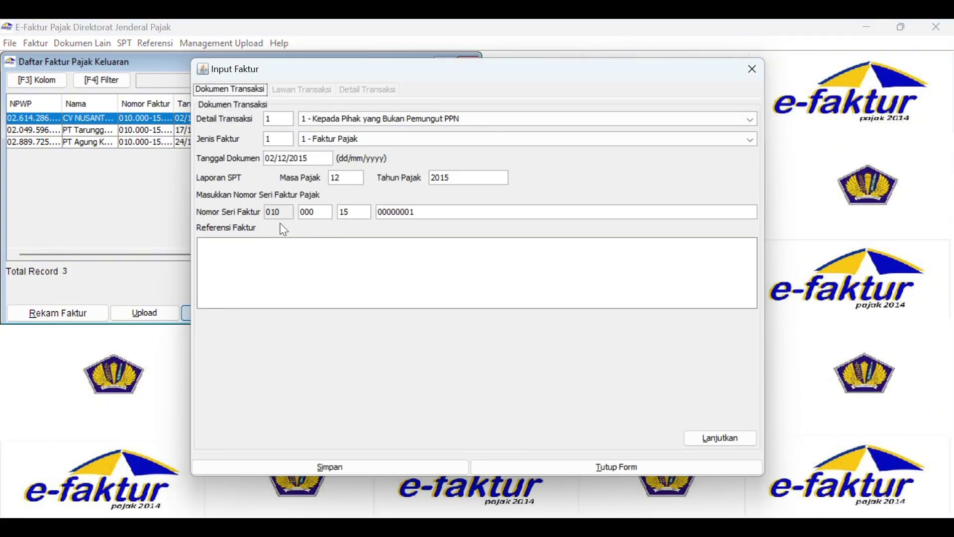
left_click(720, 443)
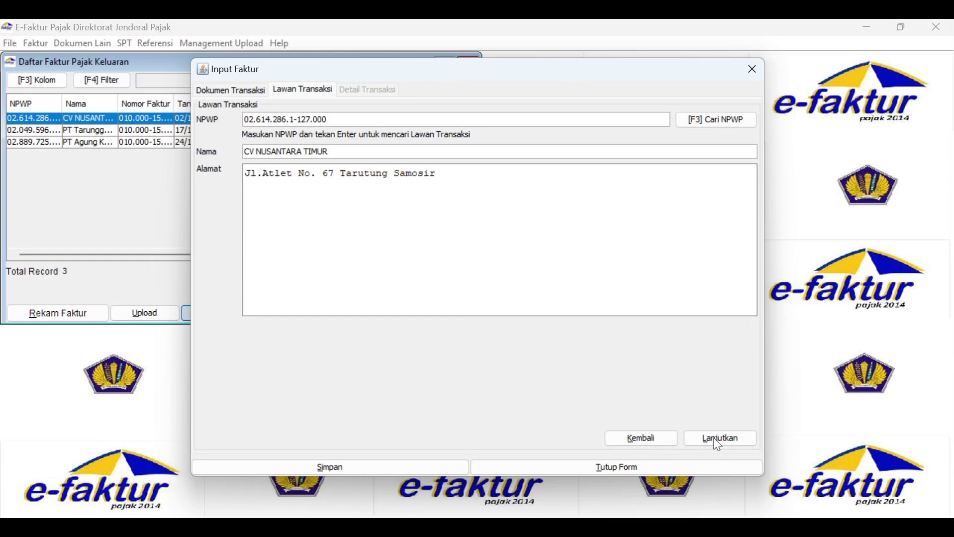
left_click(721, 443)
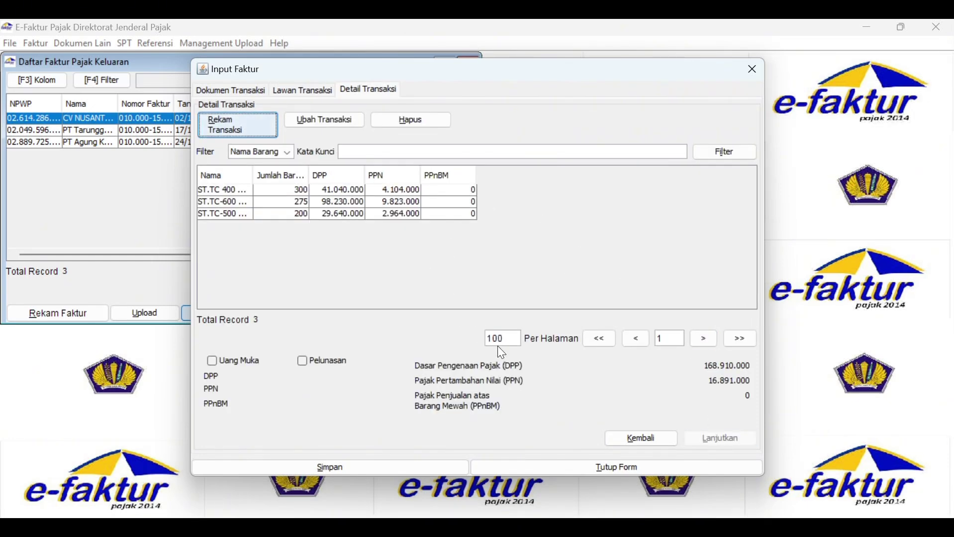
left_click(426, 469)
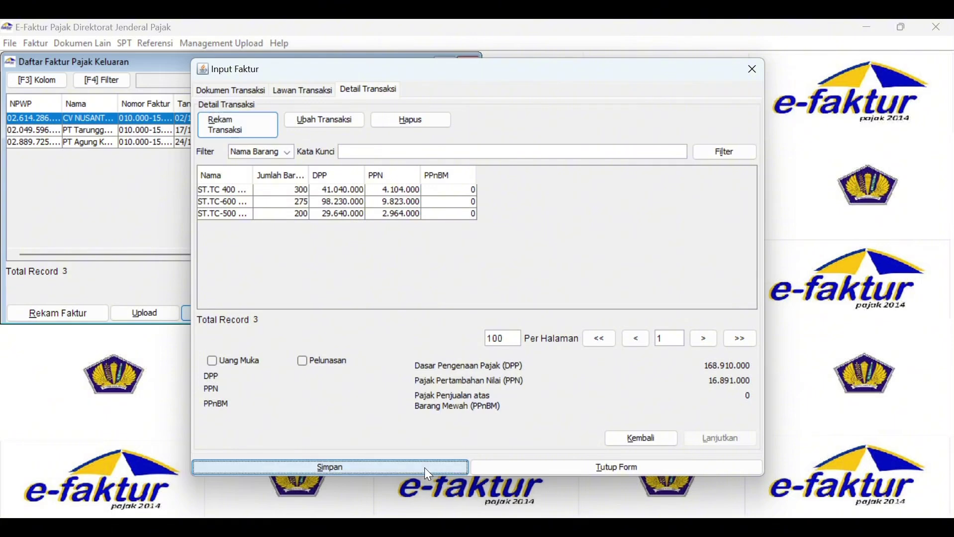
Scroll the invoice list back left and widen the window to reveal the PPN, PPnBM and Status Approval columns.
left_click(473, 307)
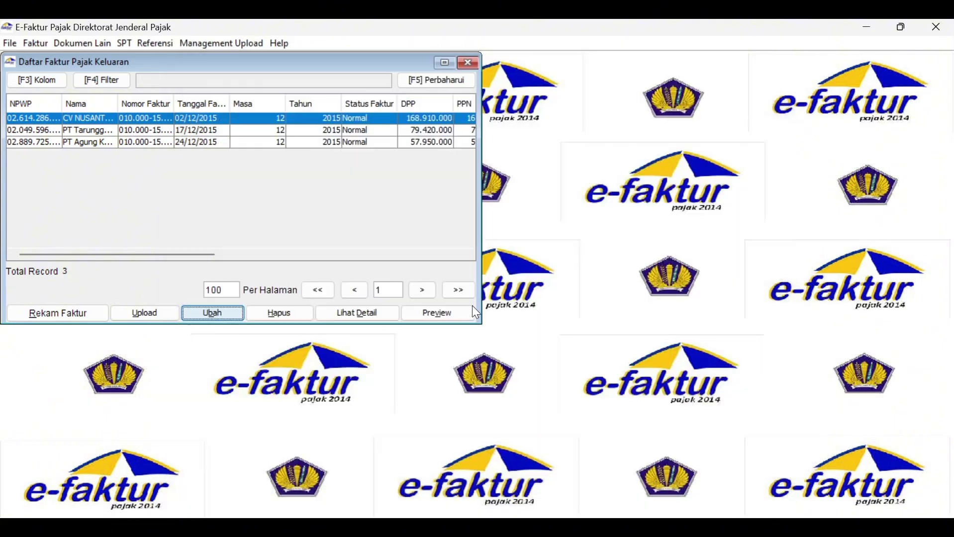
left_click_drag(202, 255, 479, 262)
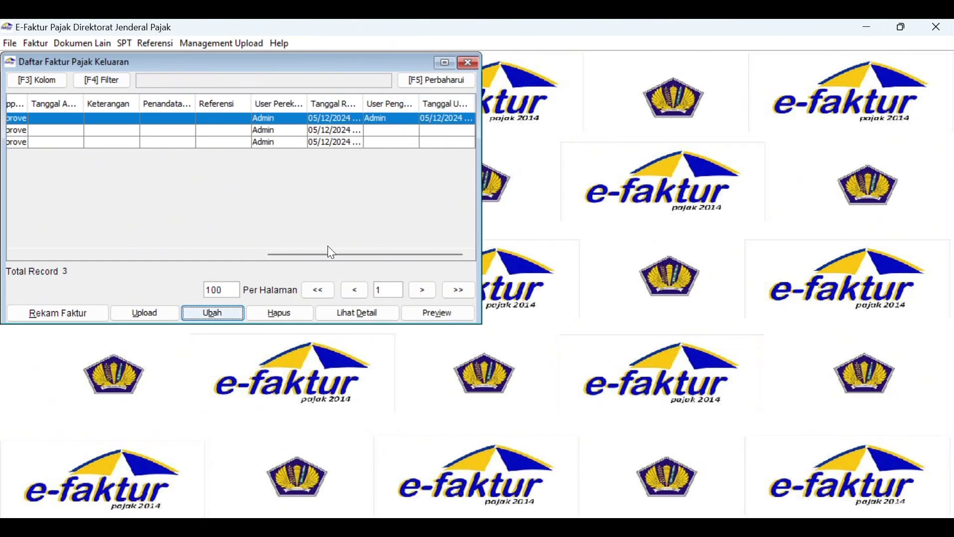
mouse_move(334, 255)
left_mouse_down()
mouse_move(75, 256)
mouse_move(349, 262)
mouse_move(341, 259)
left_mouse_up()
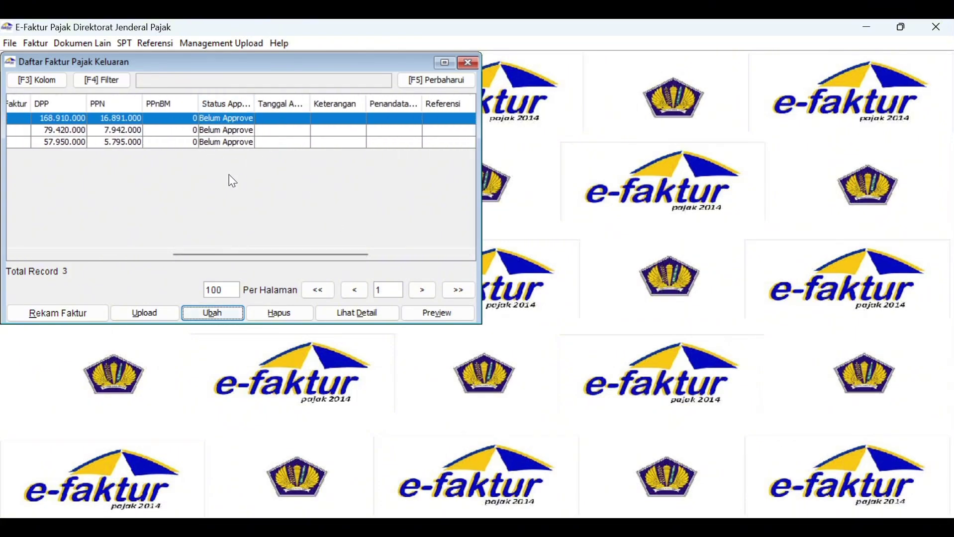
left_click_drag(207, 262, 14, 253)
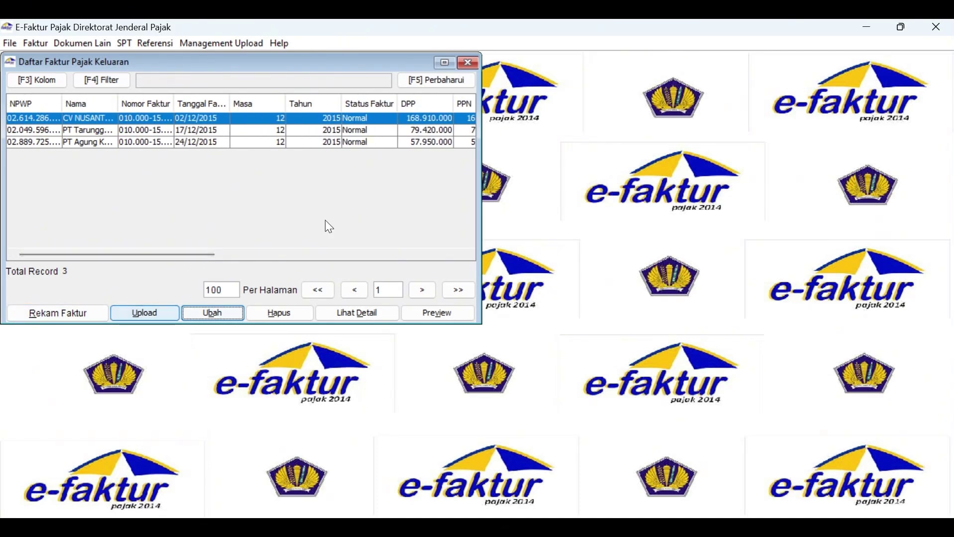
left_click_drag(479, 182, 688, 202)
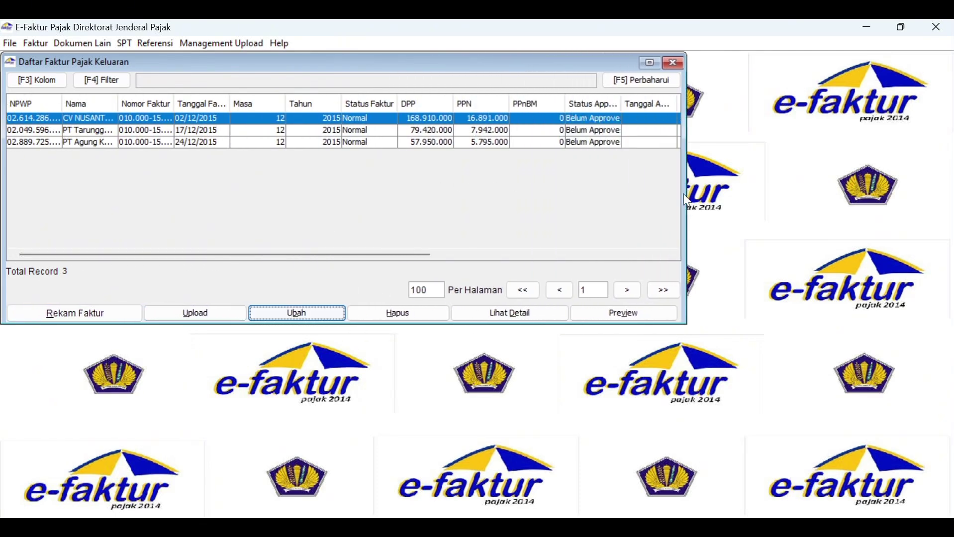
Upload the CV NUSANTARA TIMUR invoice and widen Status Approval to confirm it reads Approval Sukses.
left_click(171, 312)
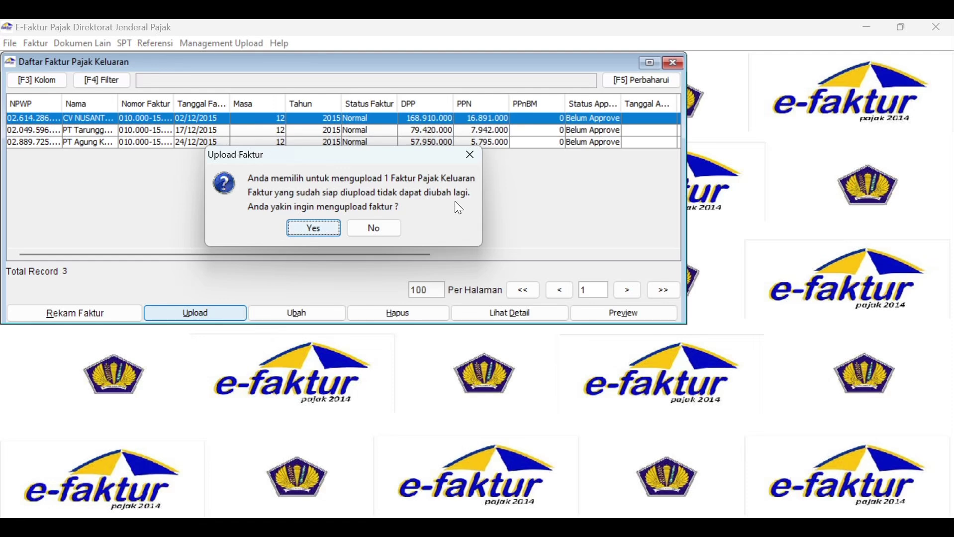
left_click(318, 232)
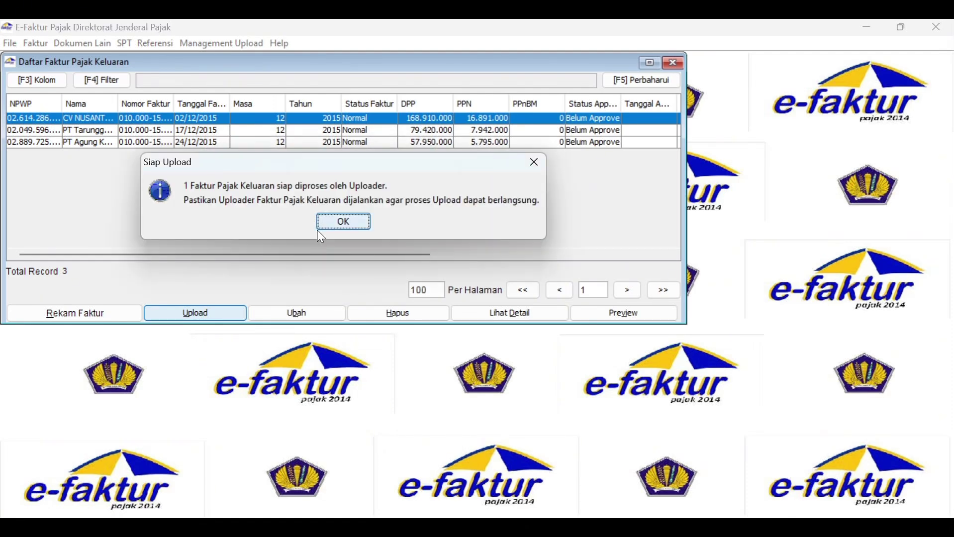
left_click(347, 222)
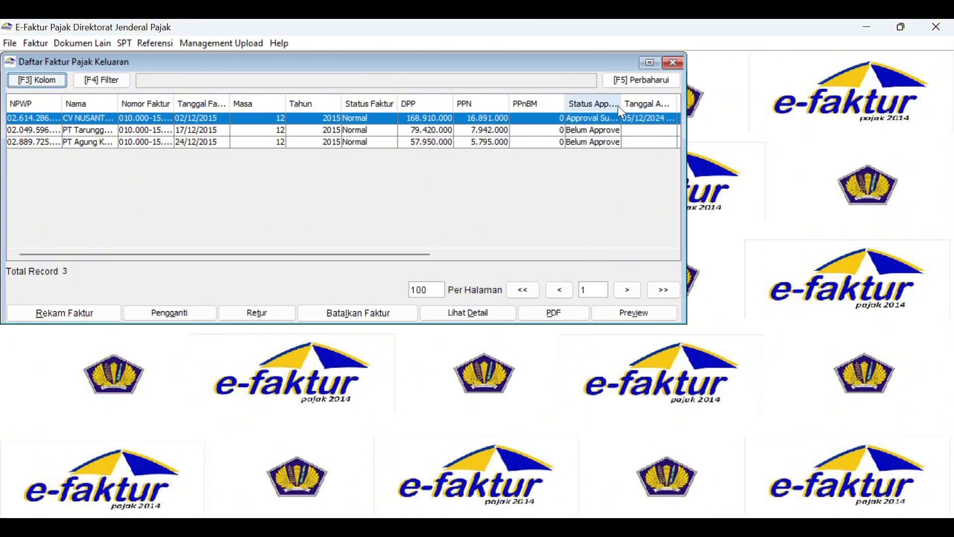
left_click_drag(622, 104, 627, 105)
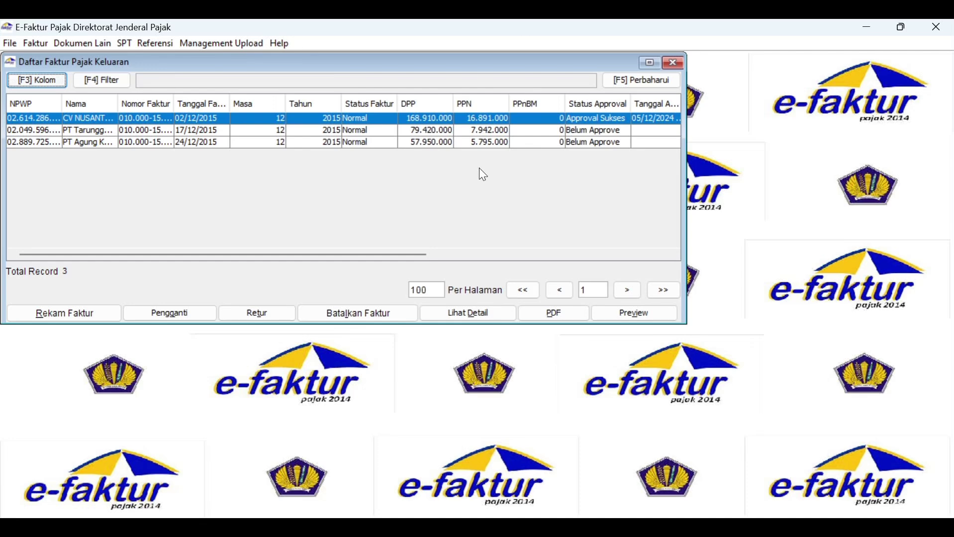
left_click(112, 129)
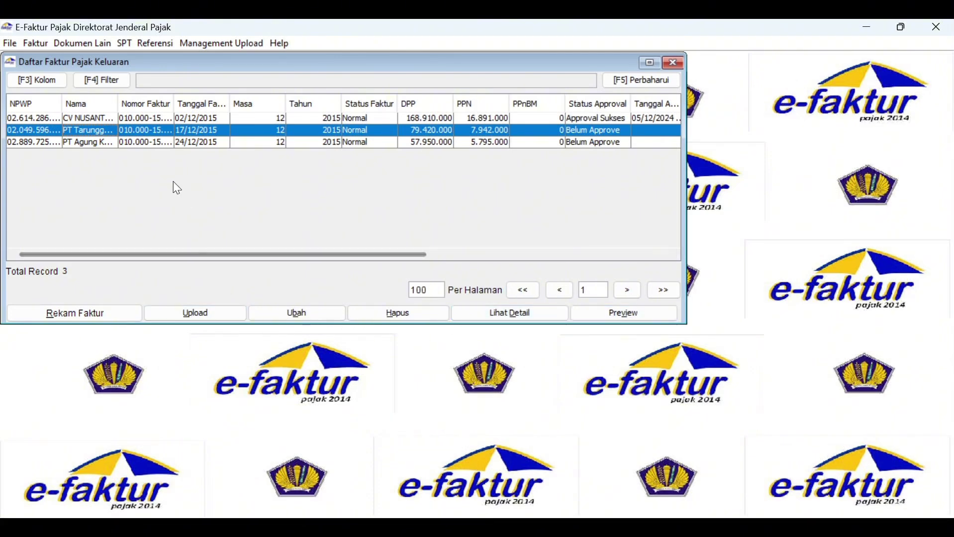
left_click(120, 117)
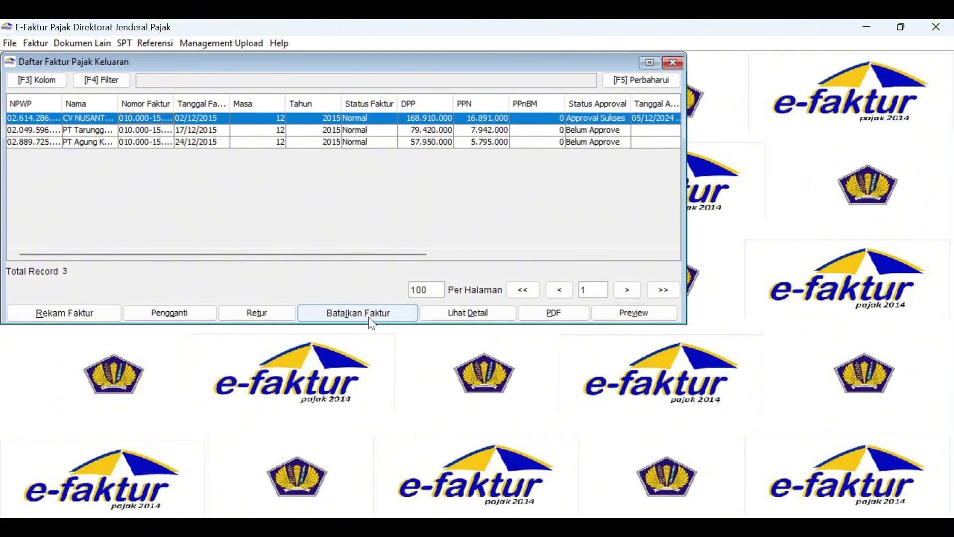
left_click(615, 316)
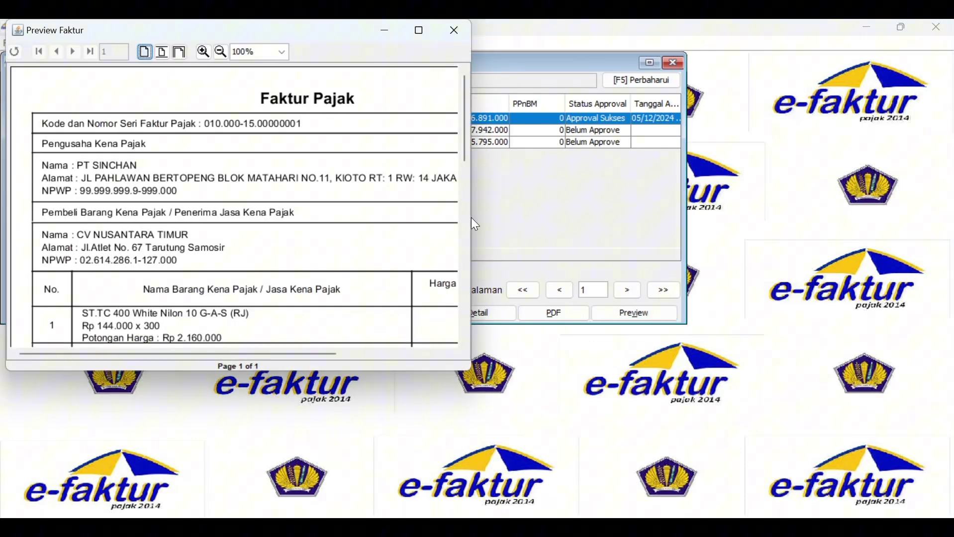
left_click_drag(467, 218, 654, 243)
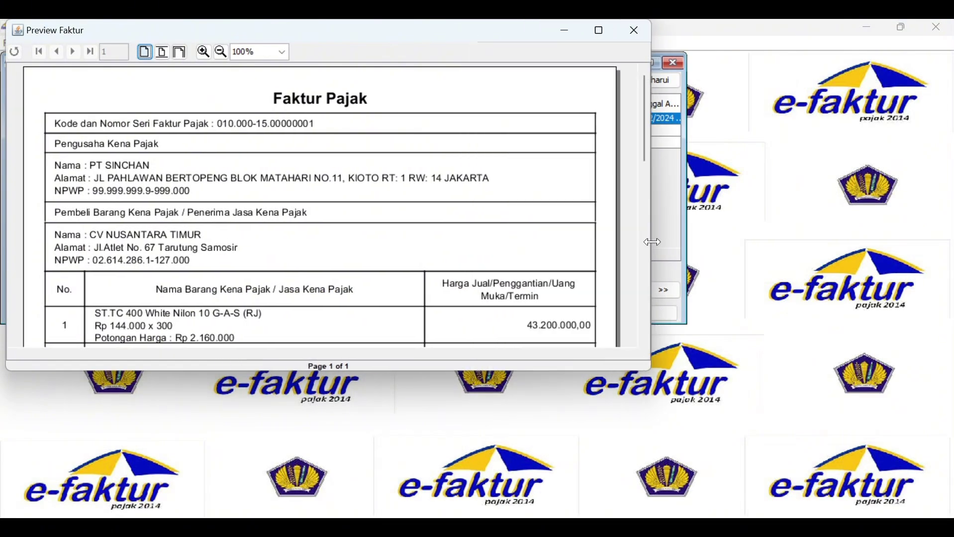
scroll(465, 272, "down", 10)
scroll(464, 273, "up", 6)
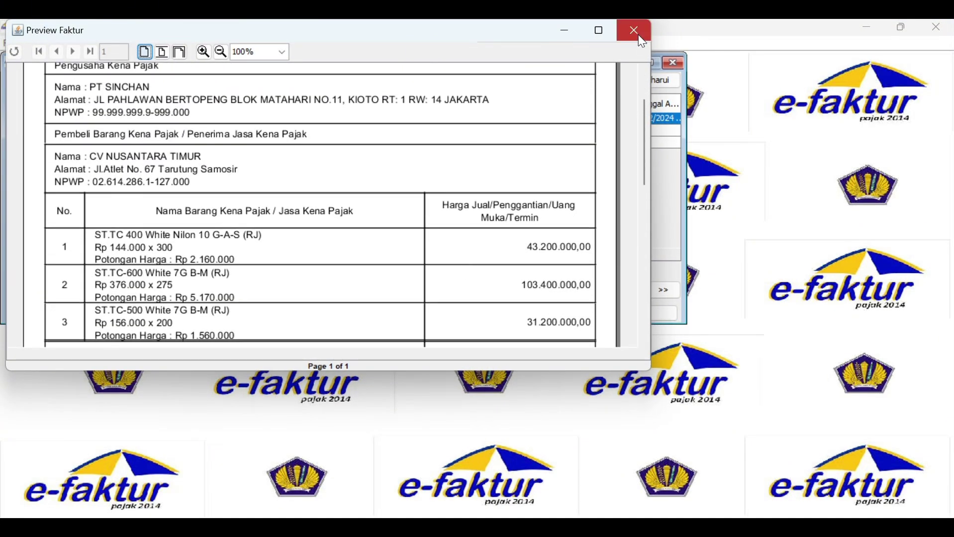
left_click(641, 39)
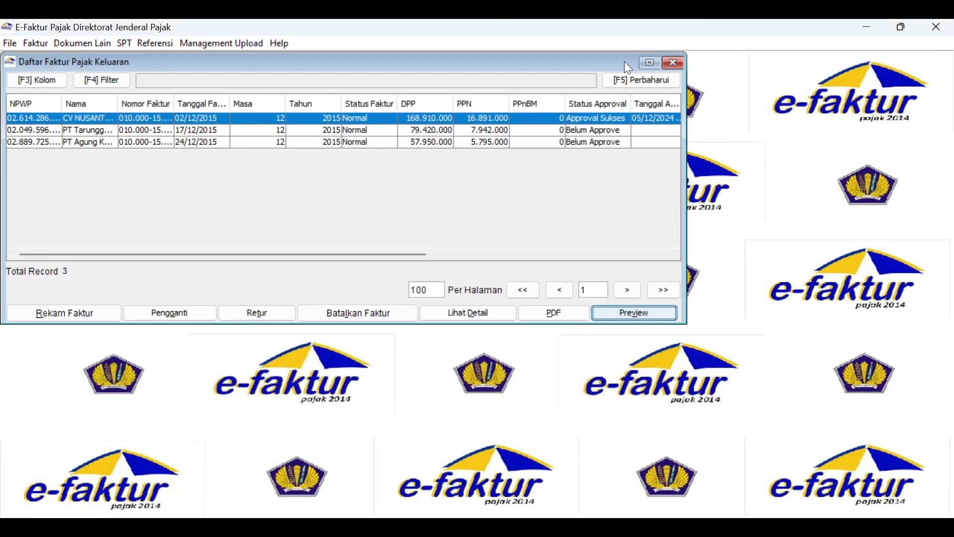
Upload the 17/12/2015 and 24/12/2015 invoices together and widen Status Approval to see Approval Sukses.
left_click(108, 131)
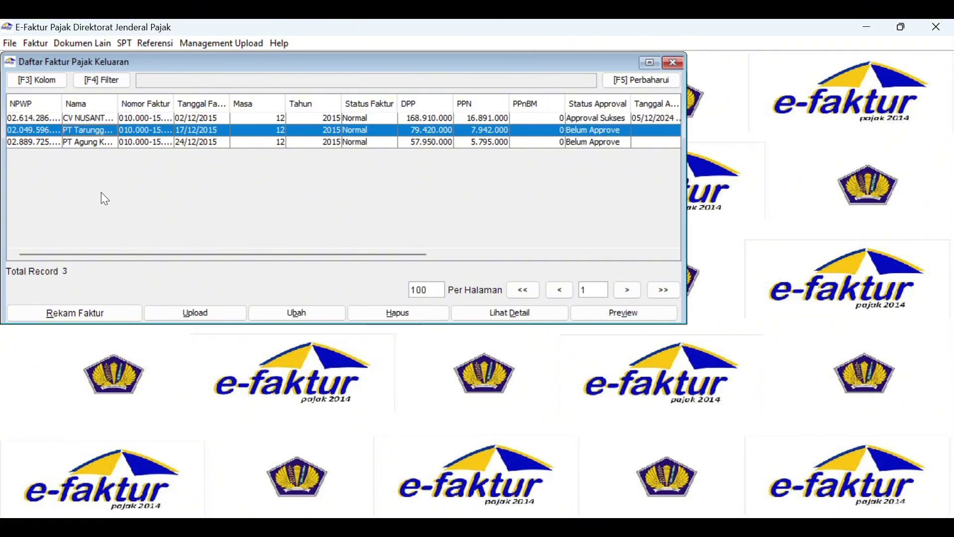
key("shift+Down")
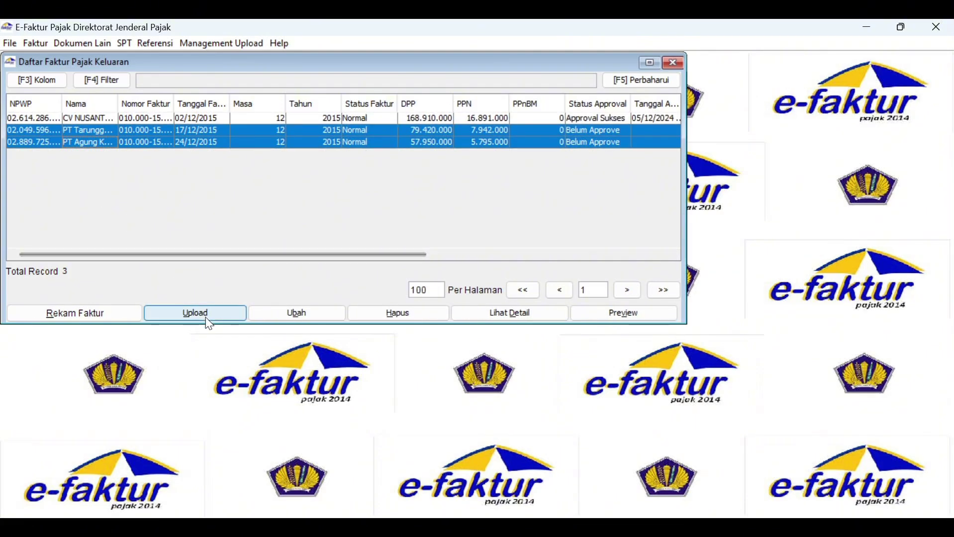
left_click(207, 321)
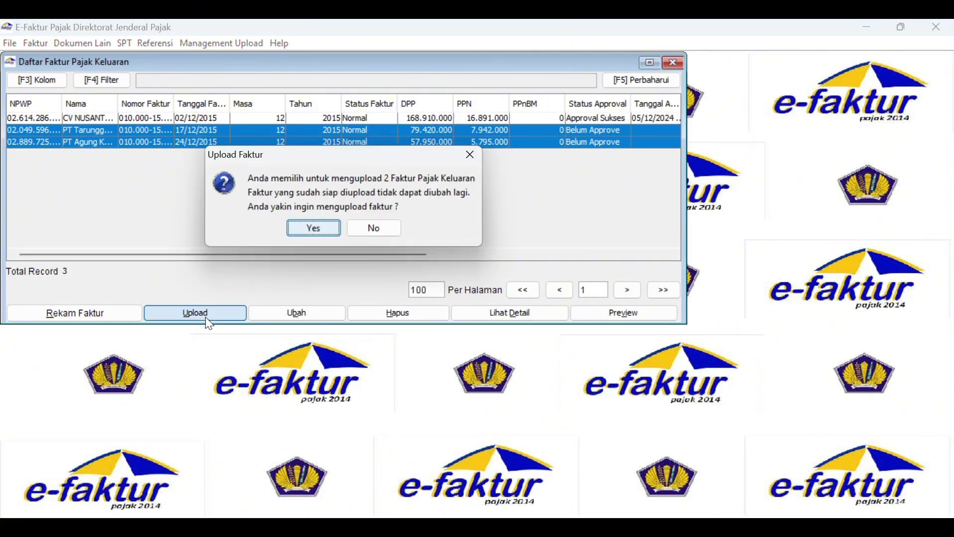
left_click(315, 230)
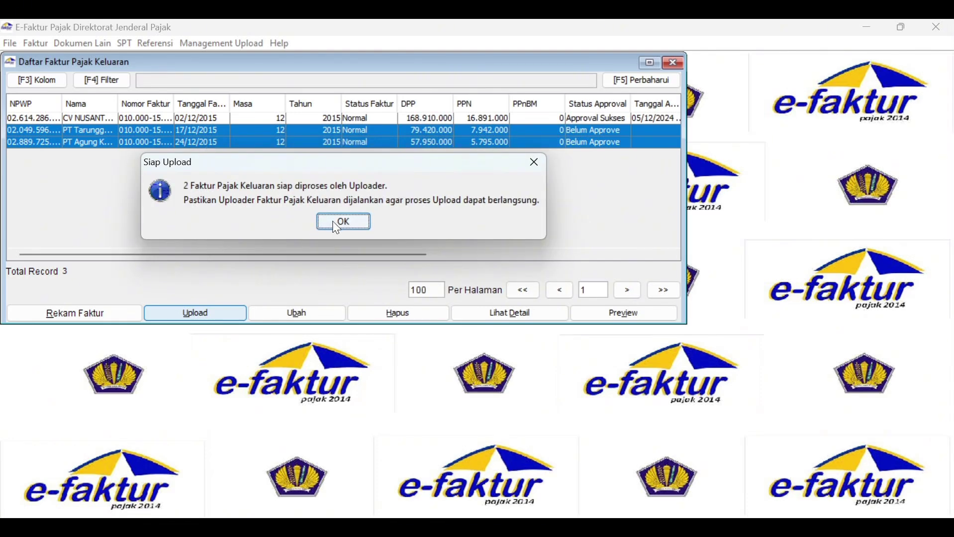
left_click(340, 228)
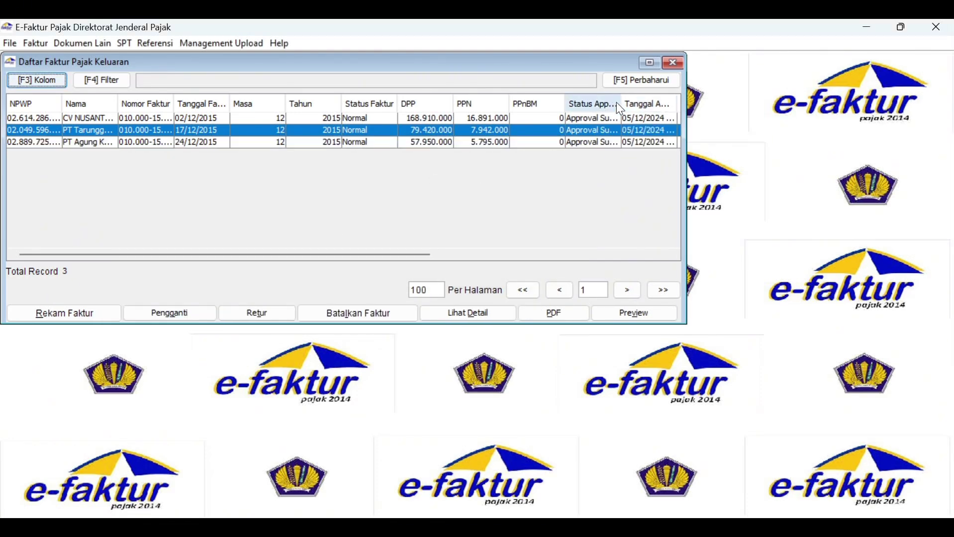
left_click_drag(621, 103, 646, 103)
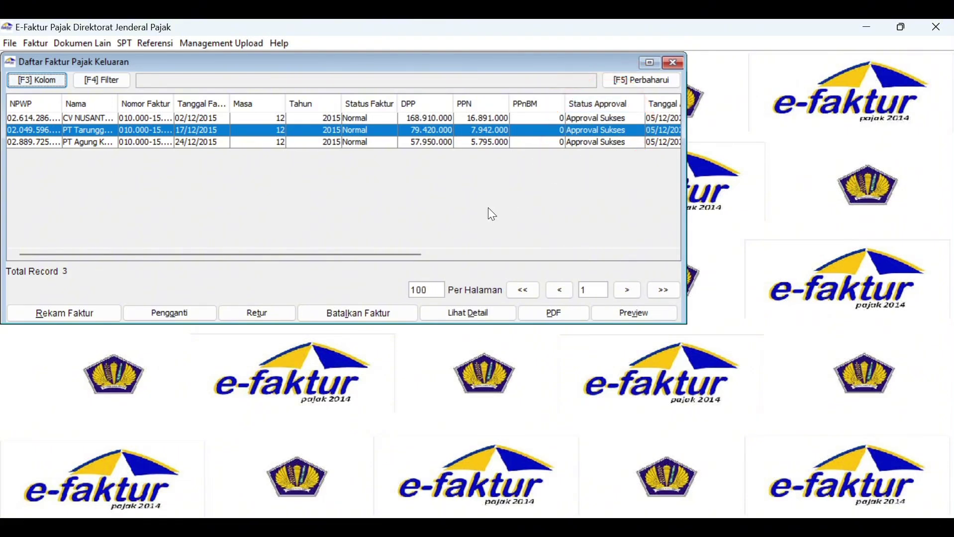
Build and apply an OR filter condition Status Approval = 3 on the output invoice list.
left_click(109, 83)
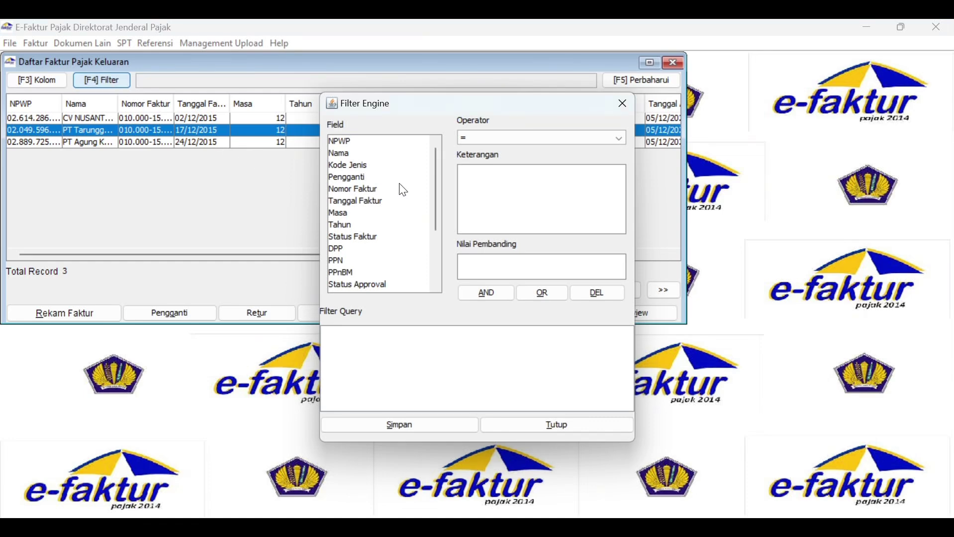
scroll(397, 248, "down", 1)
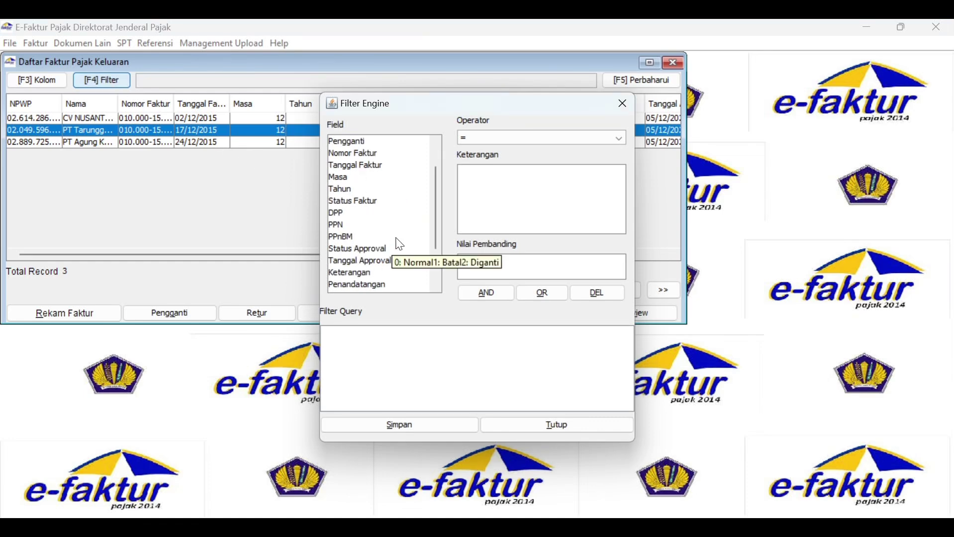
mouse_move(435, 193)
left_mouse_down()
mouse_move(428, 244)
mouse_move(436, 183)
left_mouse_up()
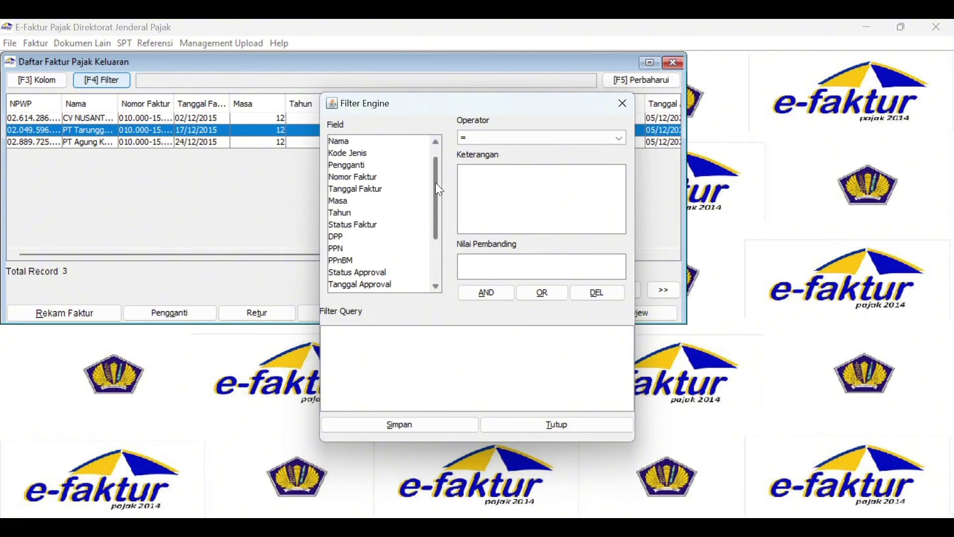
left_click(368, 273)
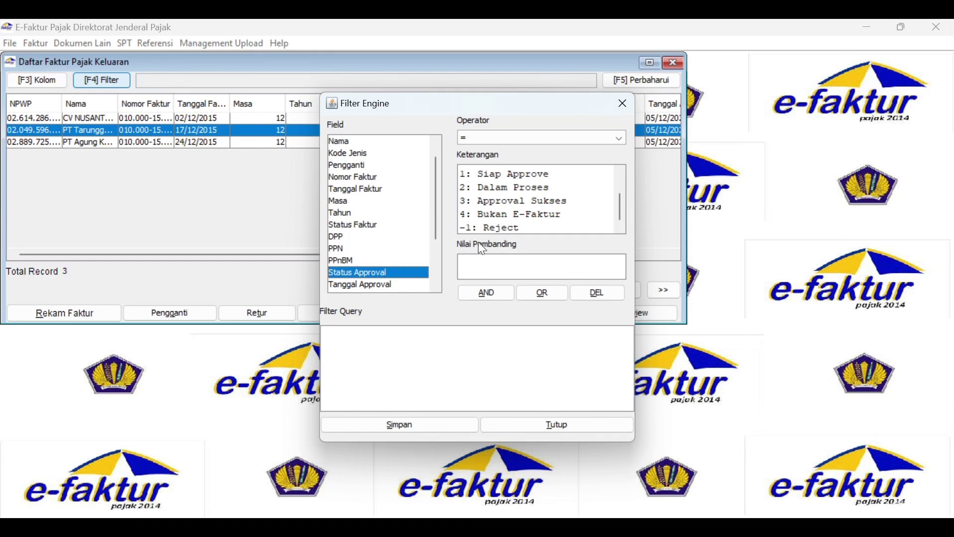
left_click(488, 259)
left_click(543, 294)
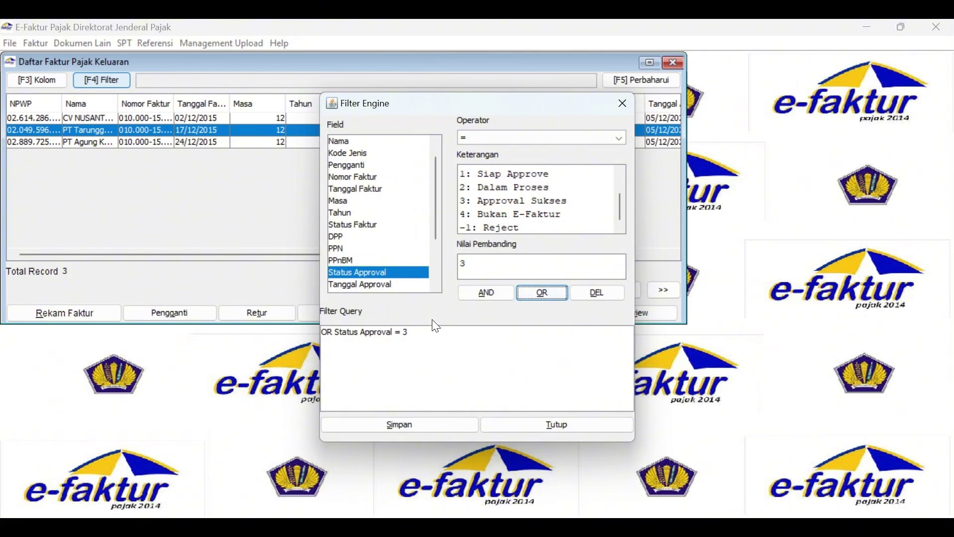
left_click(428, 427)
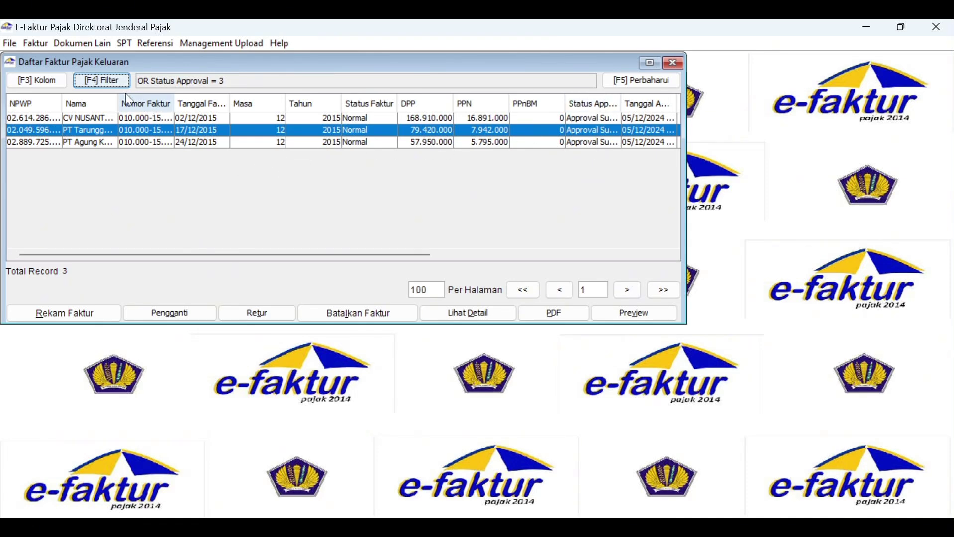
Export the CV NUSANTARA TIMUR invoice as PDF 'FAKTUR PAJAK CV NUSANTARA TIMUR', then exit e-Faktur.
left_click(267, 120)
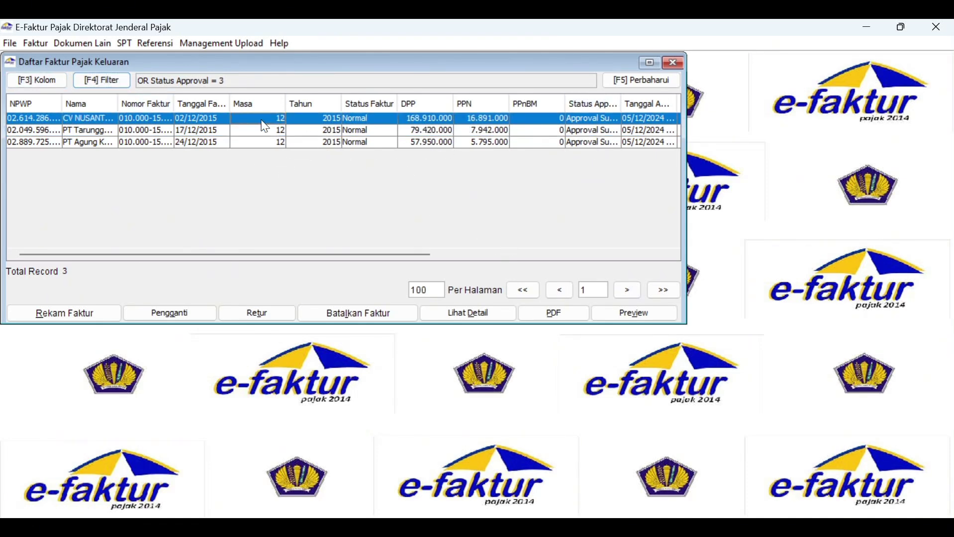
left_click(558, 315)
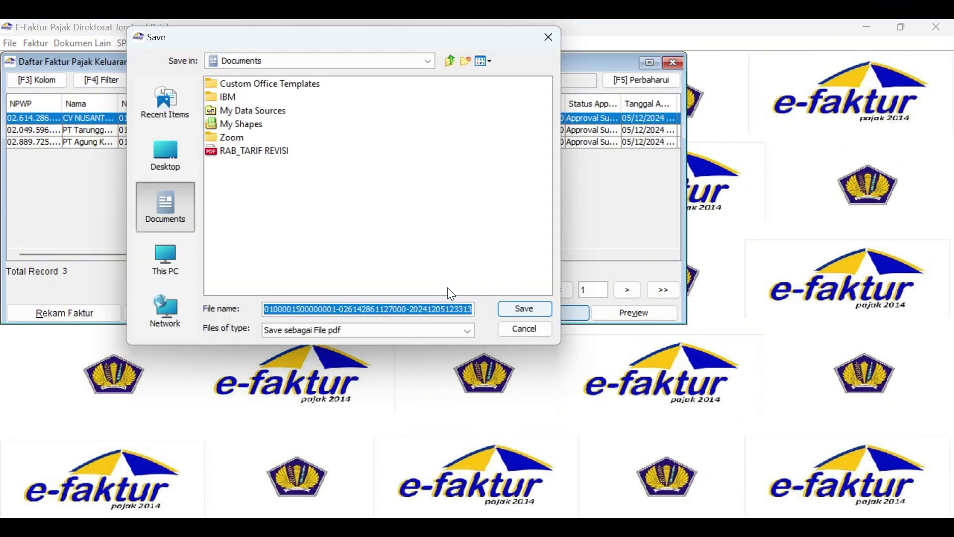
type("FAKTUR")
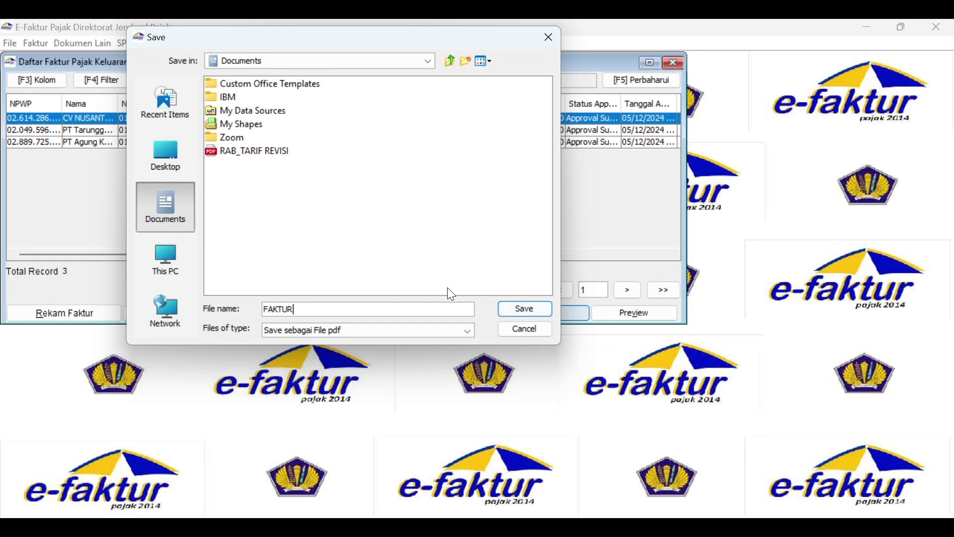
type(" PAJAK CV NUSANTARA TIMUR")
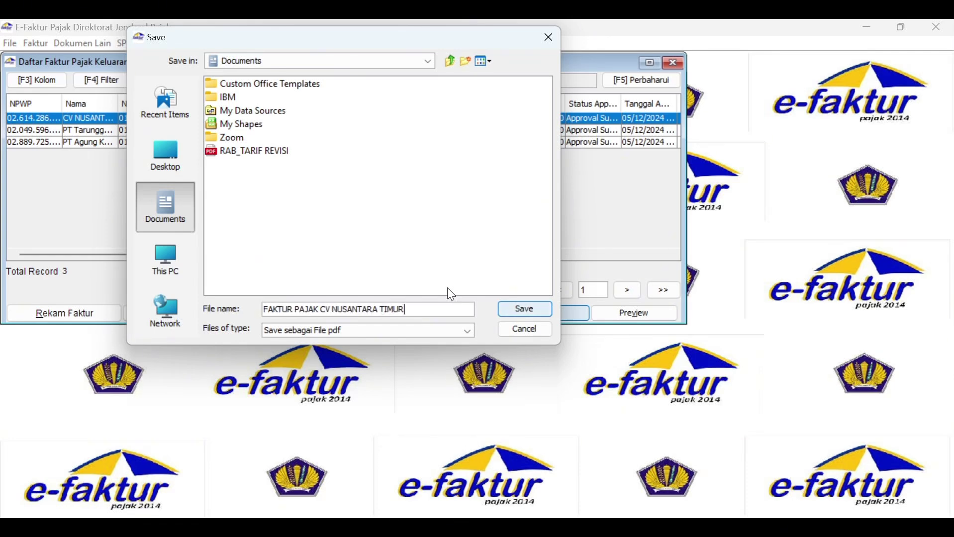
left_click(520, 311)
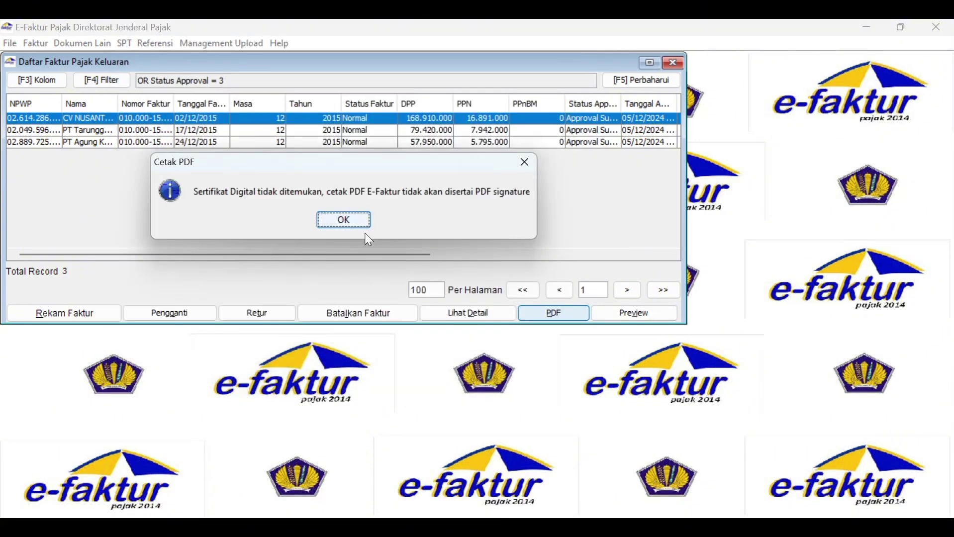
left_click(359, 222)
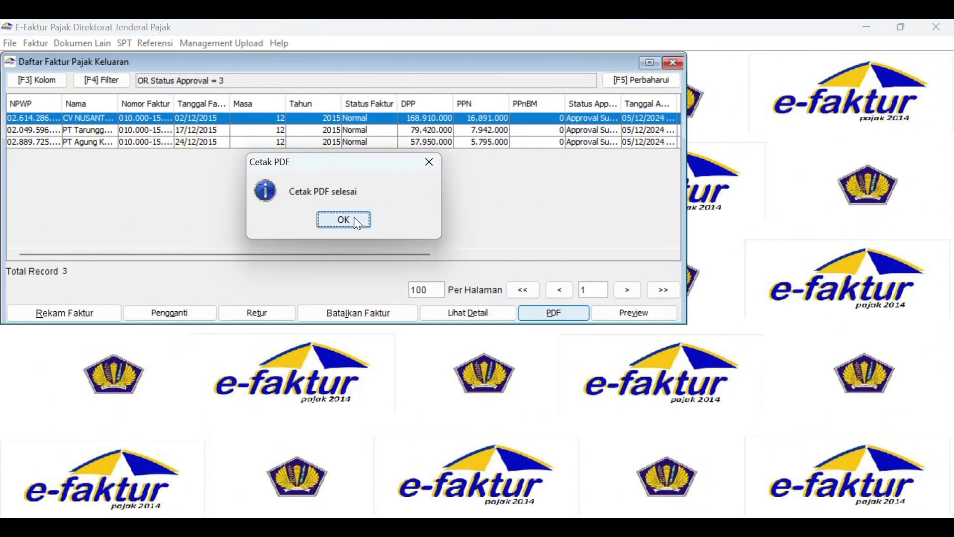
left_click(360, 222)
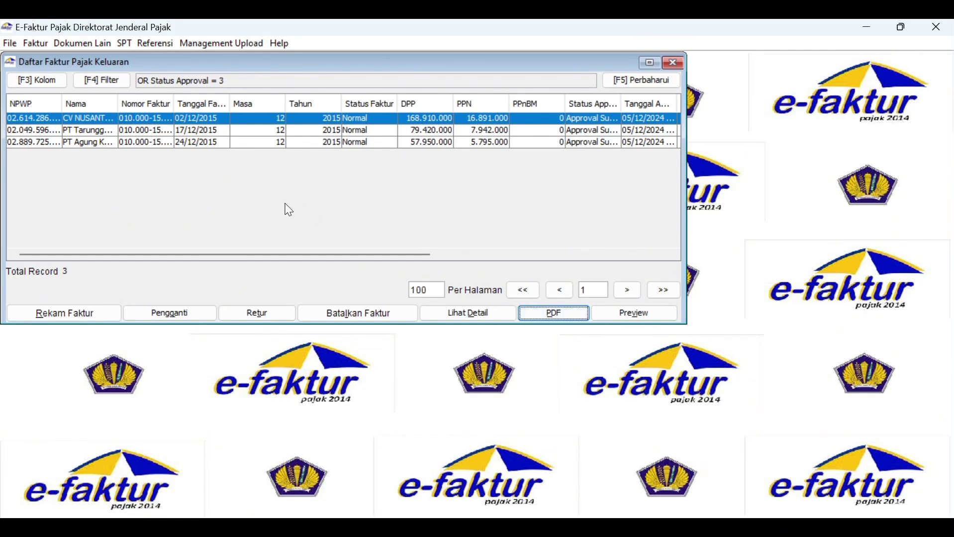
left_click(9, 45)
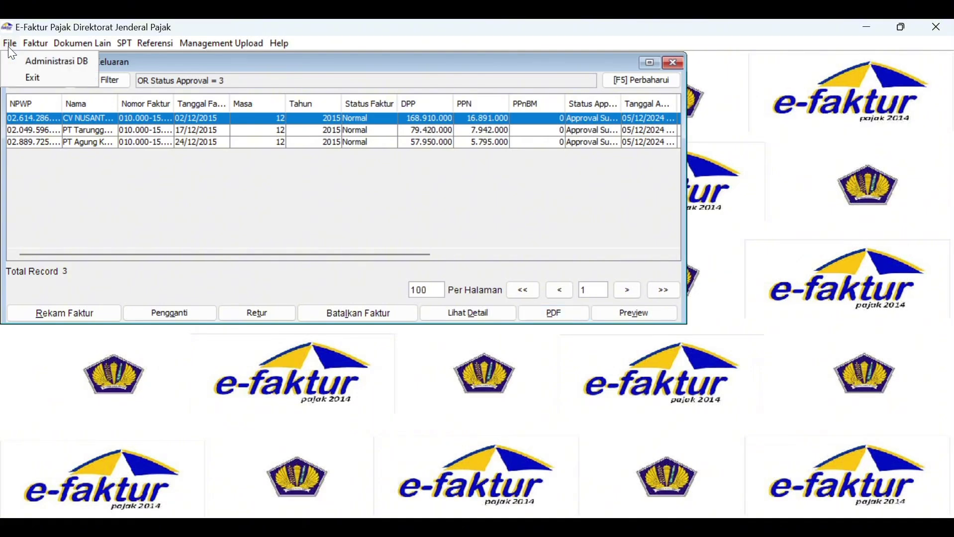
left_click(18, 79)
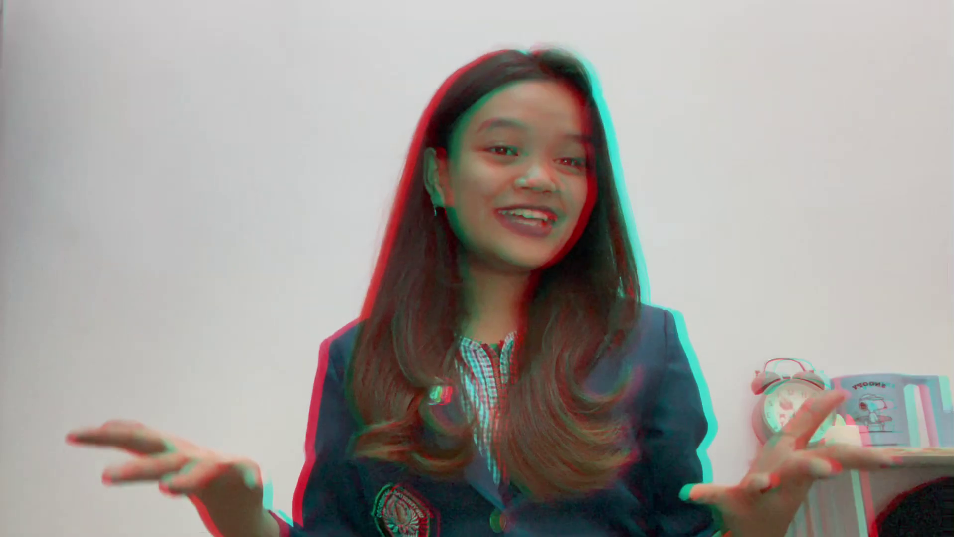